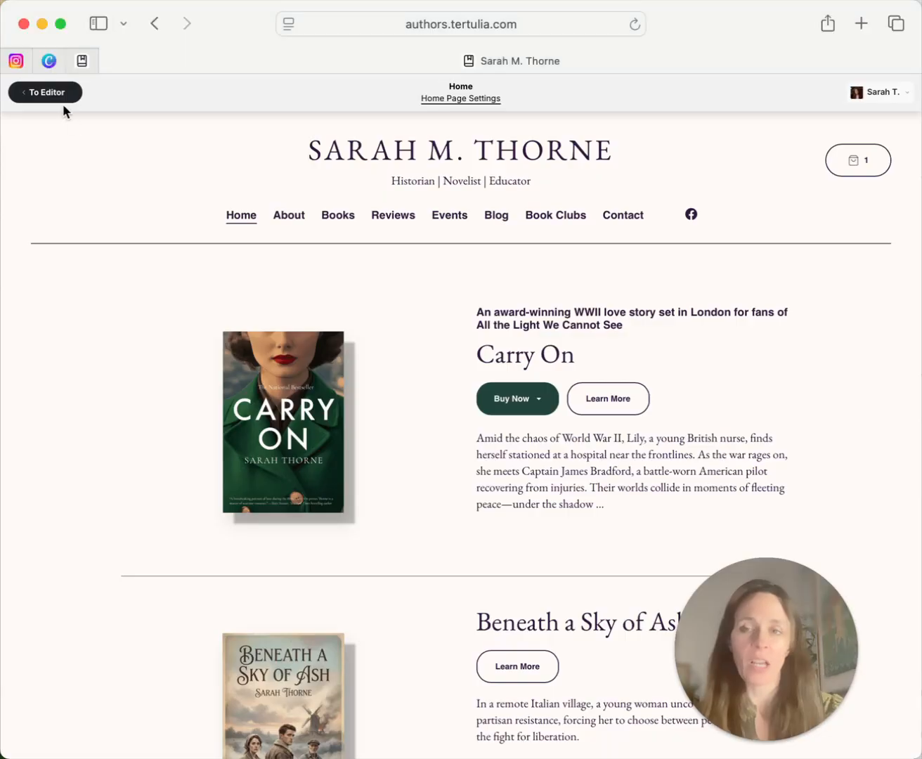
Step: Change the website's design theme to Classic in the editor, after previewing the Minimal theme
click(60, 93)
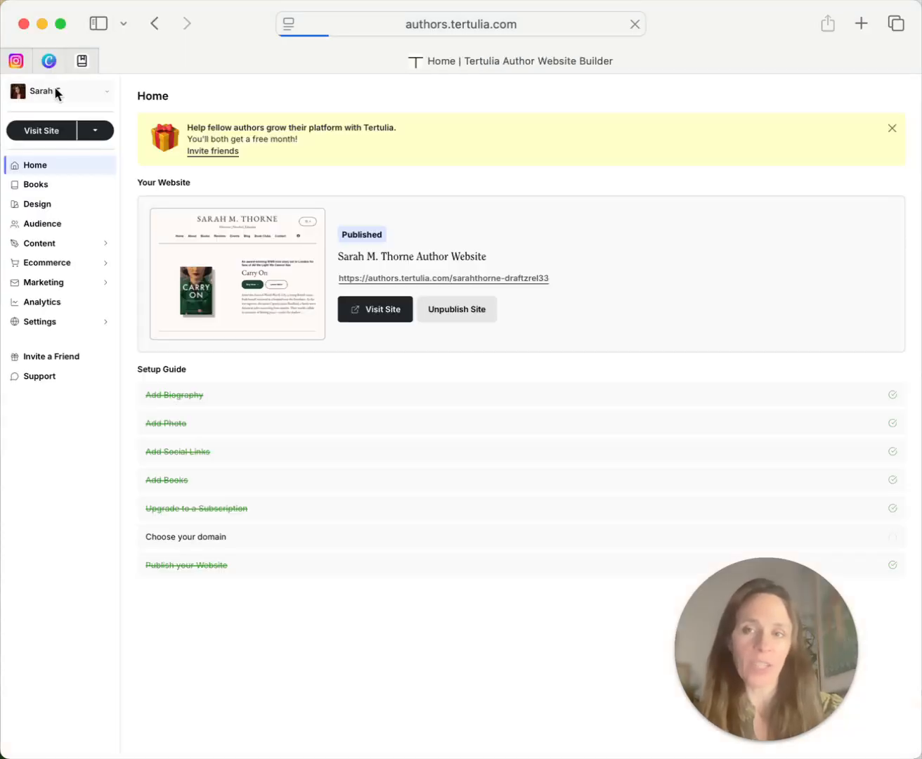
click(59, 205)
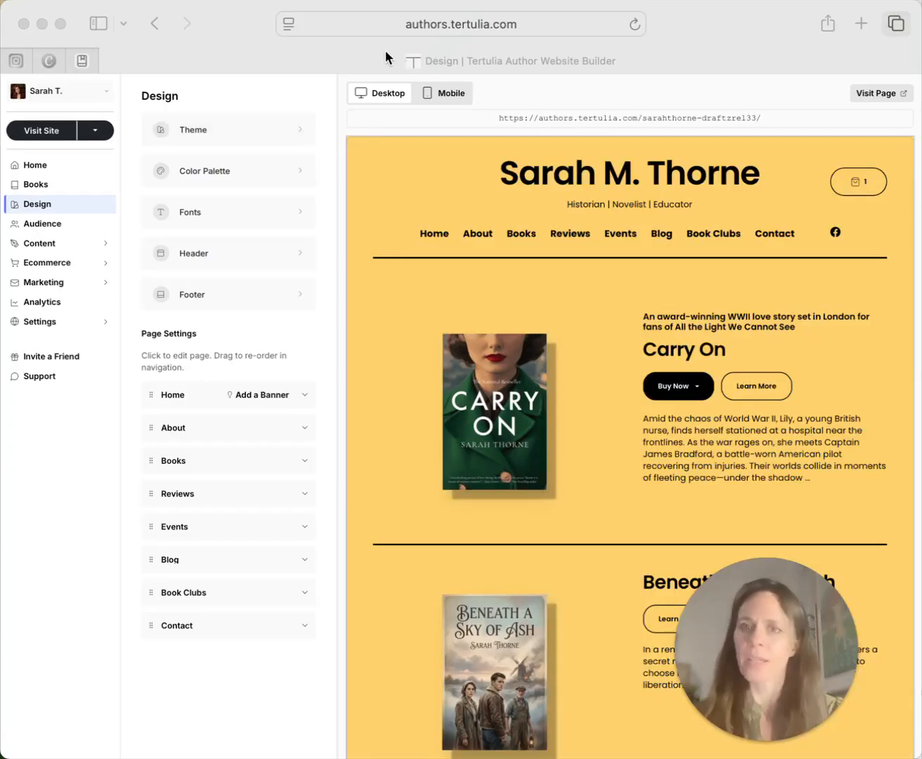
click(229, 130)
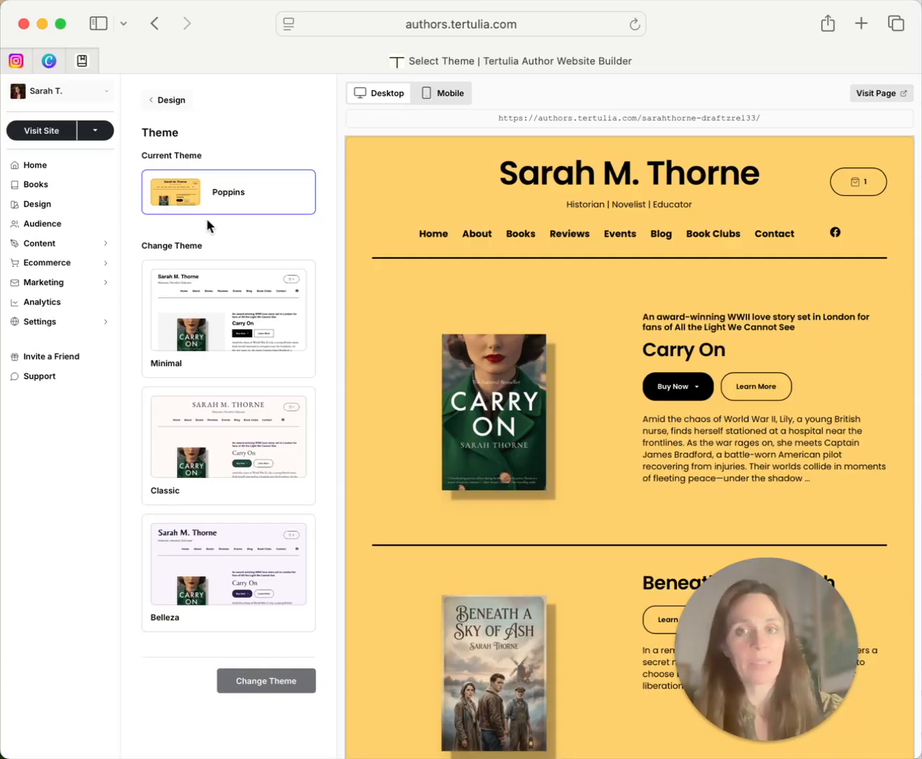
click(198, 335)
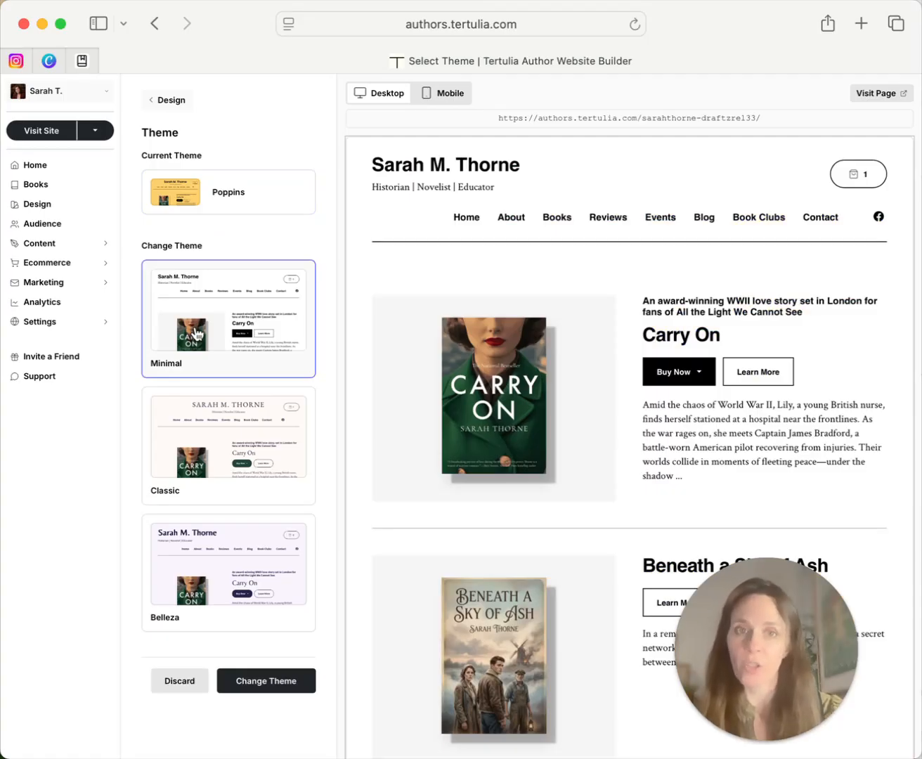
click(188, 441)
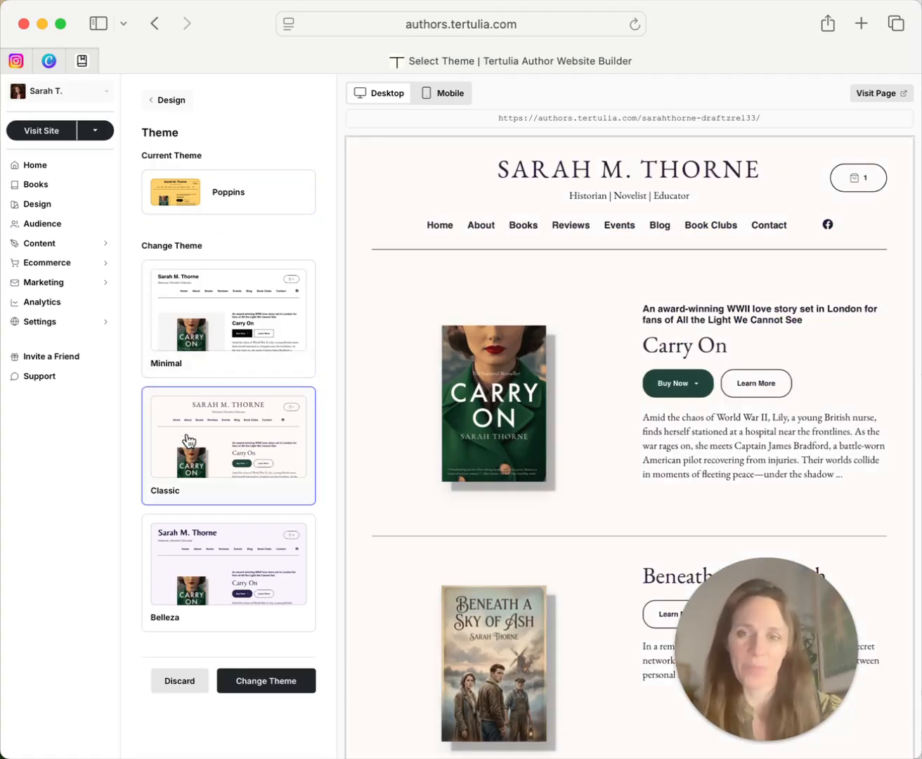
click(250, 683)
click(177, 102)
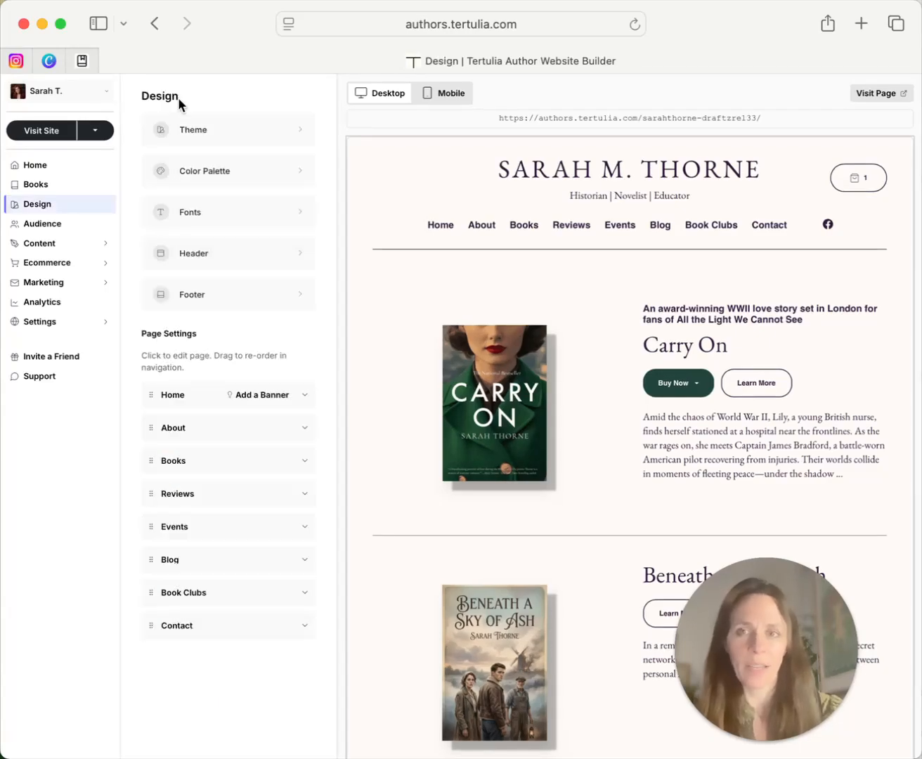
Step: Preview the Graphite color palette and turn on palette customization
click(239, 178)
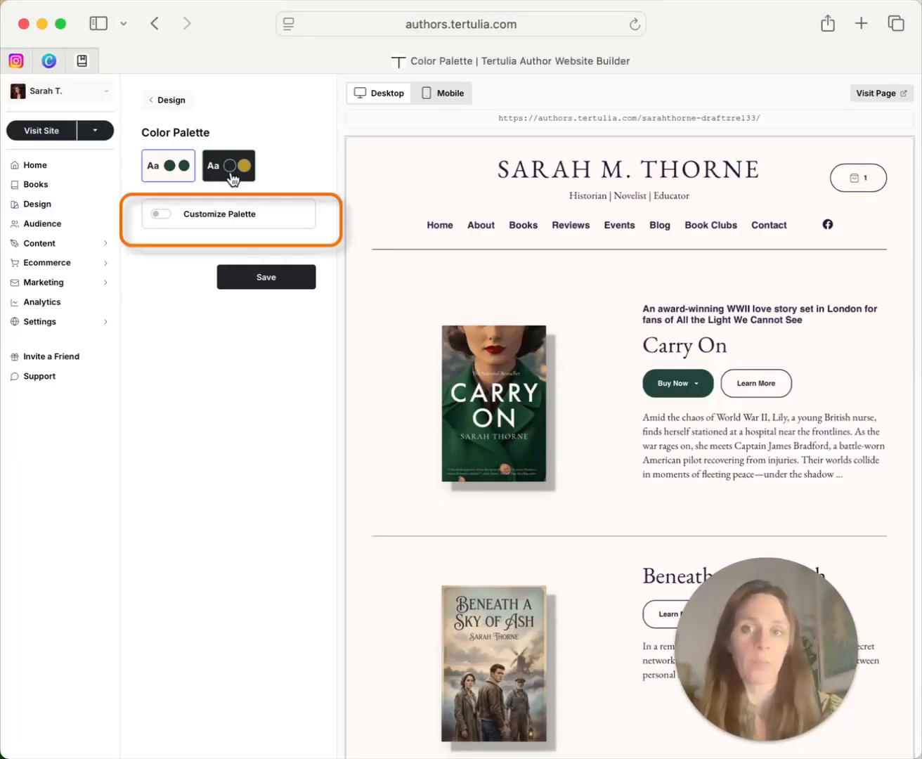
click(233, 178)
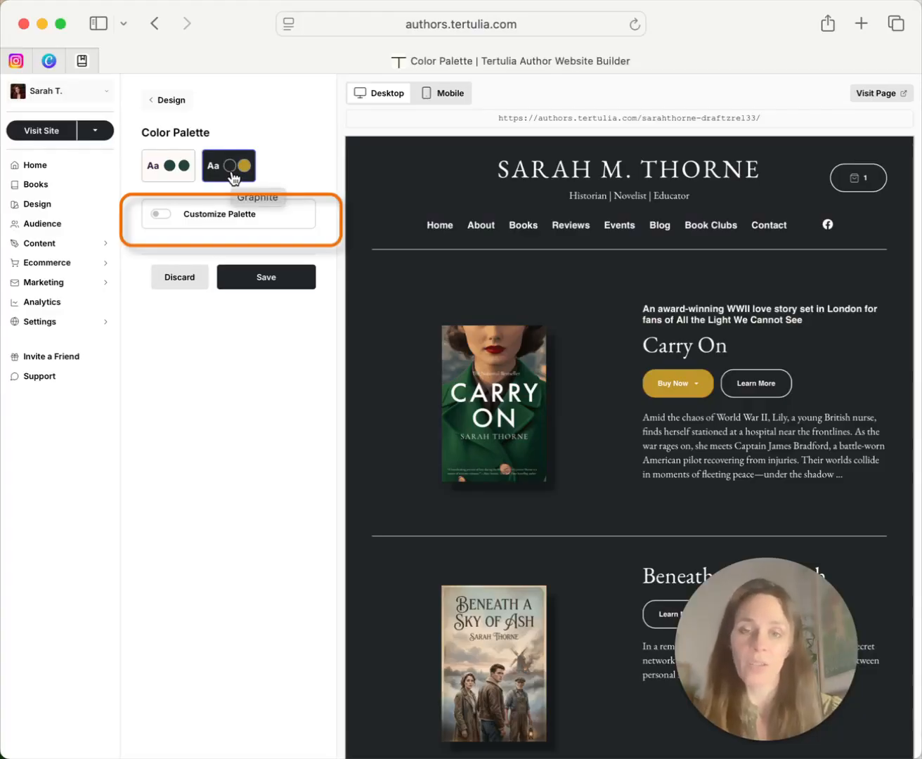
click(159, 215)
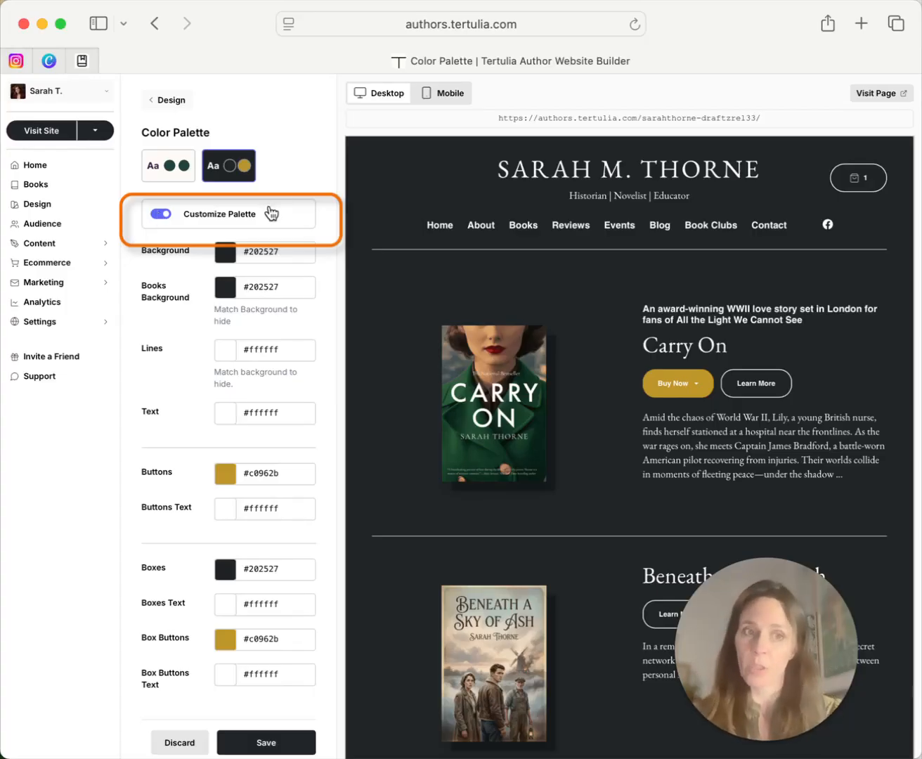
click(544, 15)
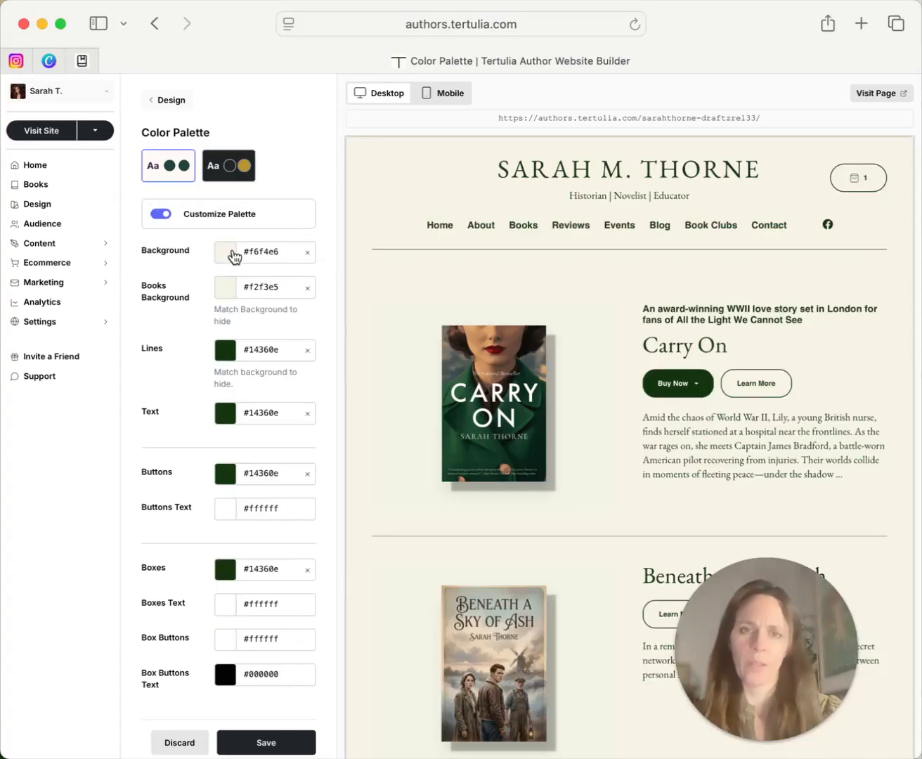
Step: Set the palette's background color to #0e352d and its text color to #fffbf6
click(232, 260)
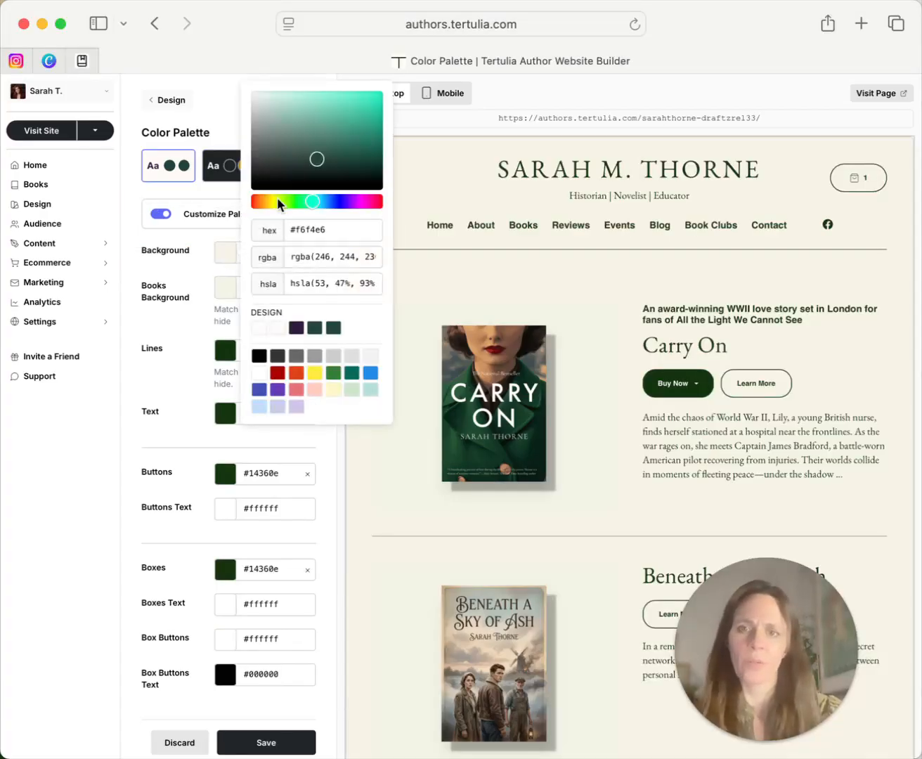
click(349, 167)
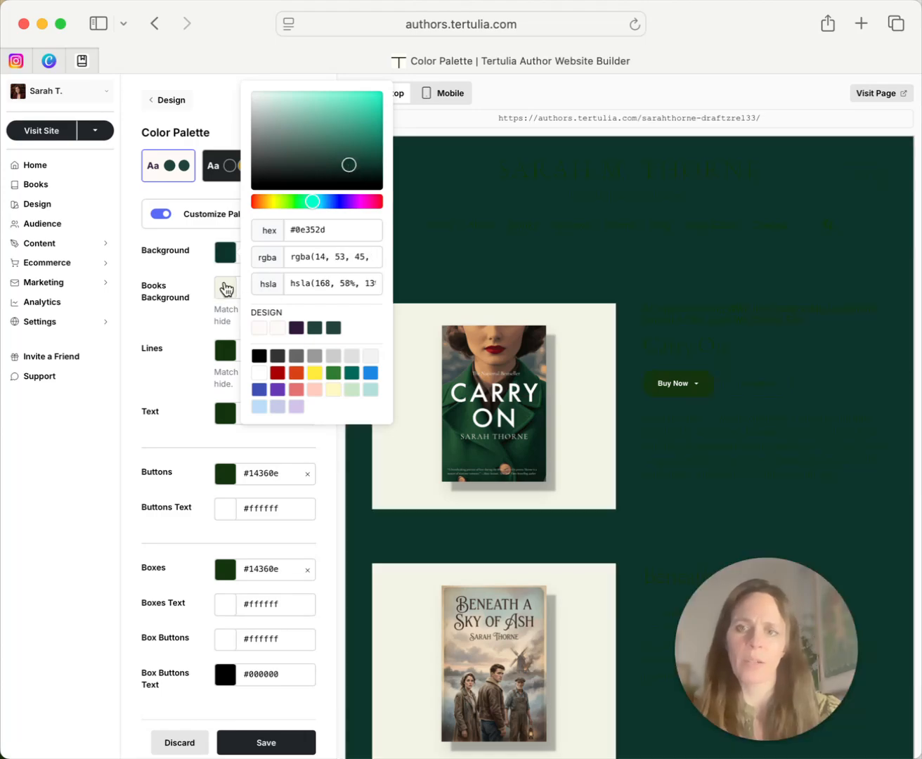
click(219, 325)
click(226, 419)
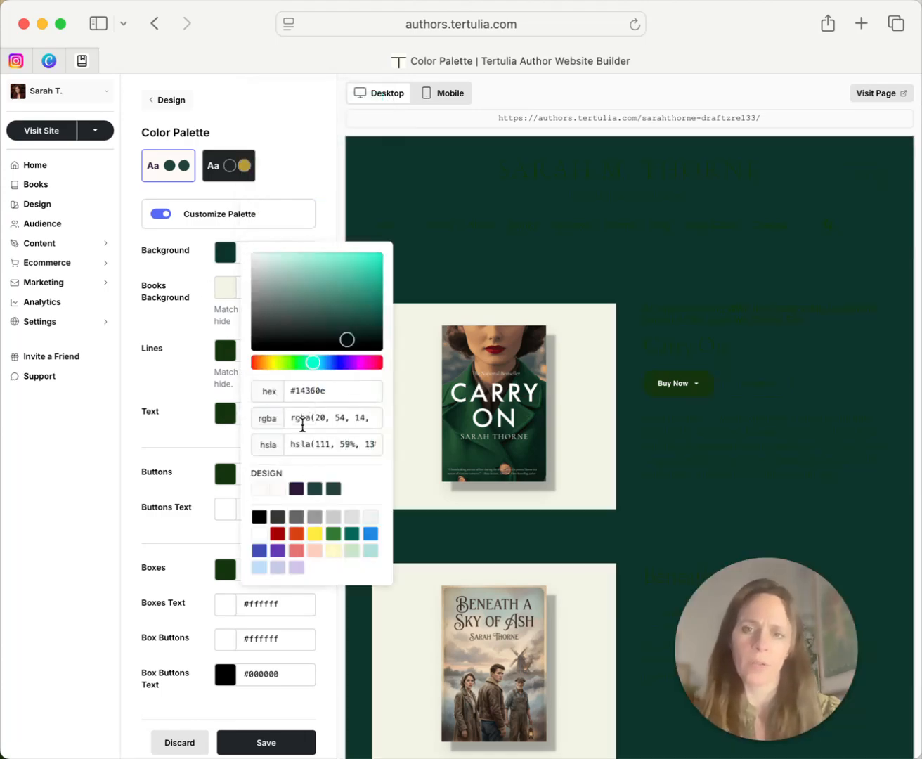
click(274, 490)
click(180, 453)
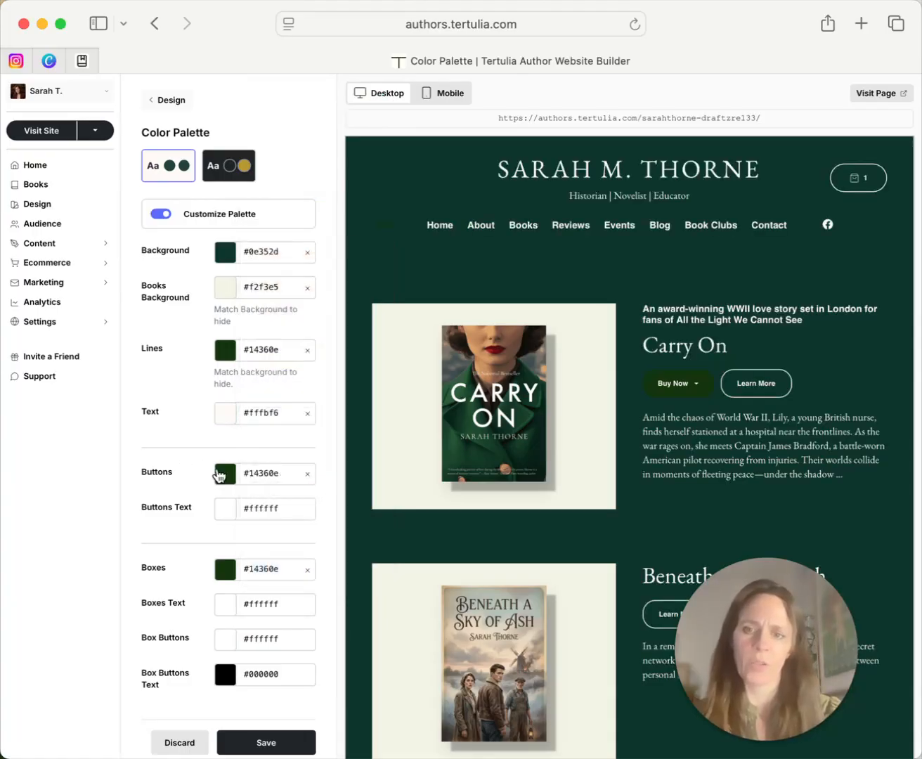
Step: Set the palette's button color to #fffbf6 and the button text color to #240606, and return to the design overview
click(225, 479)
click(277, 549)
click(191, 499)
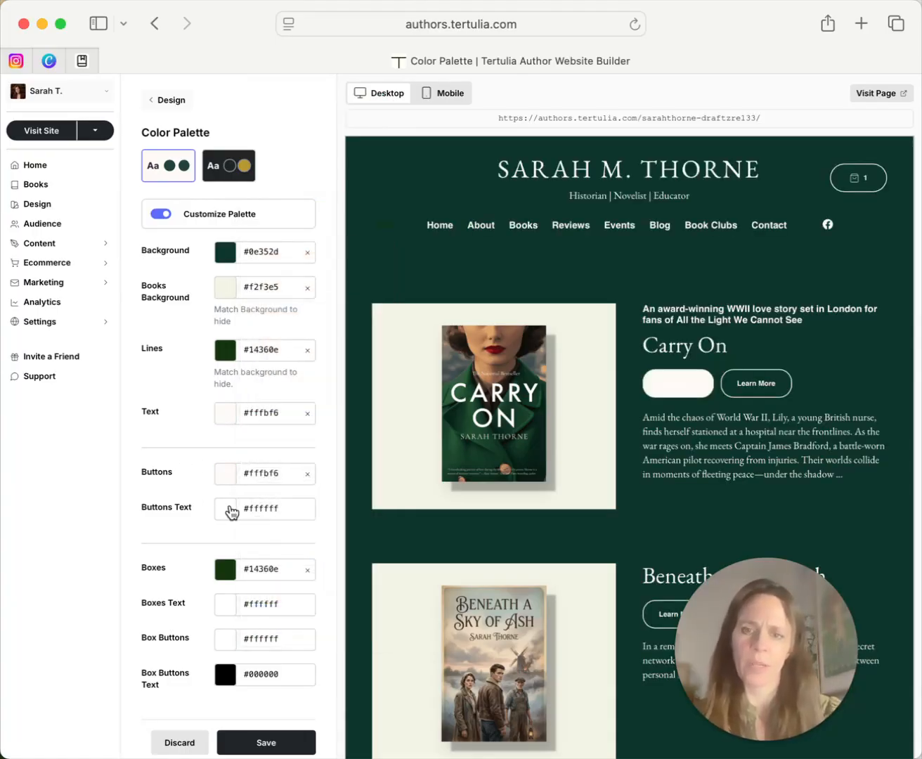
click(227, 508)
click(361, 429)
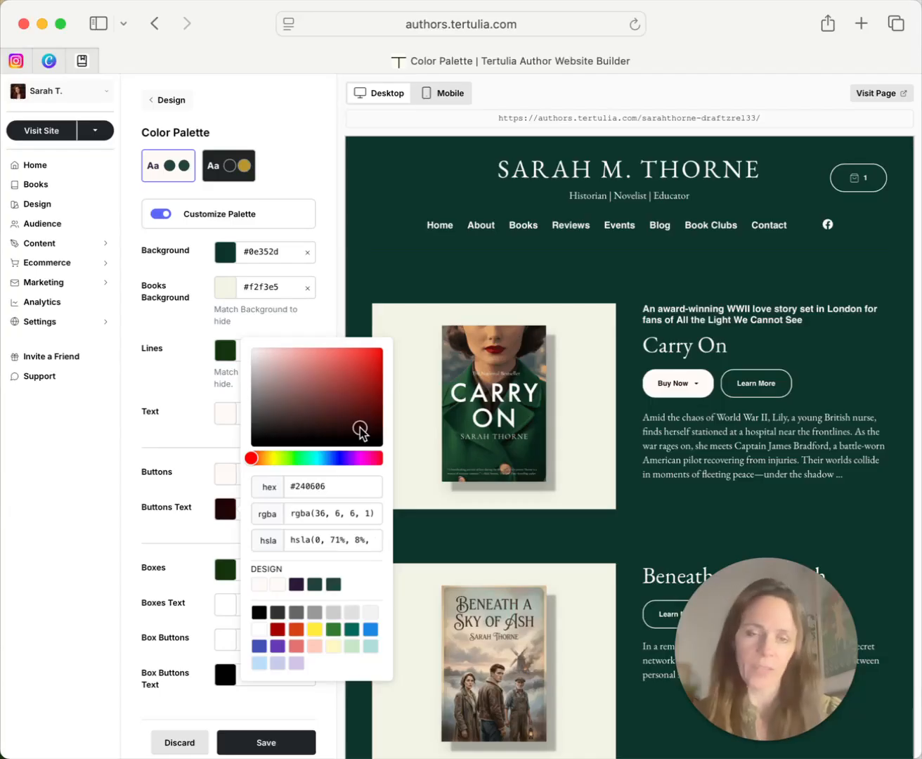
click(139, 385)
click(160, 100)
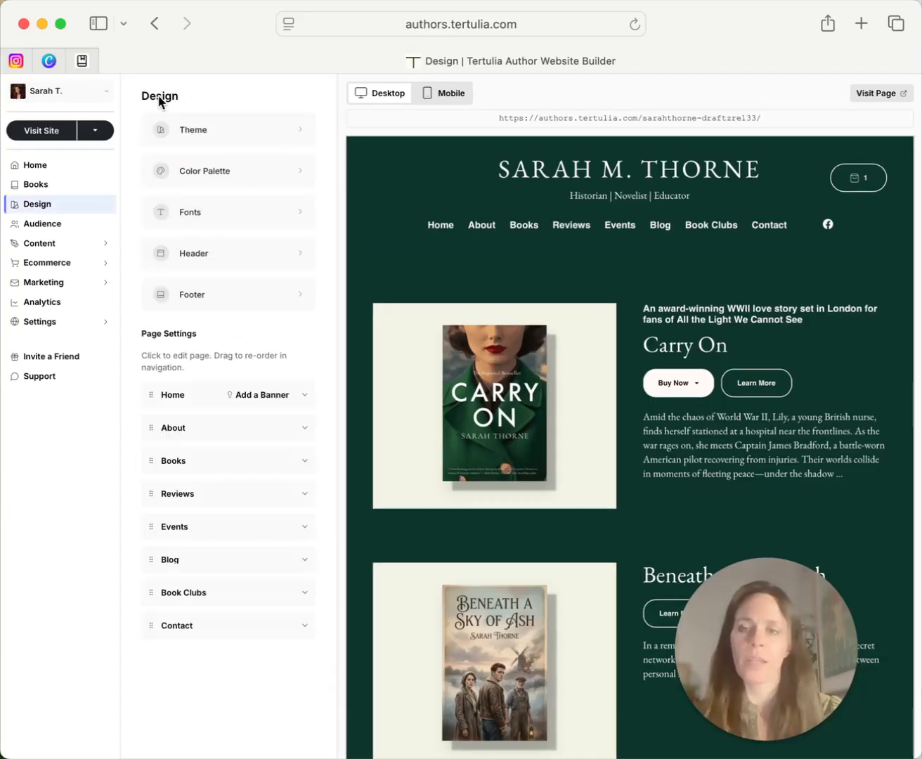
Step: Open the site's font settings for headlines, body and labels
click(219, 222)
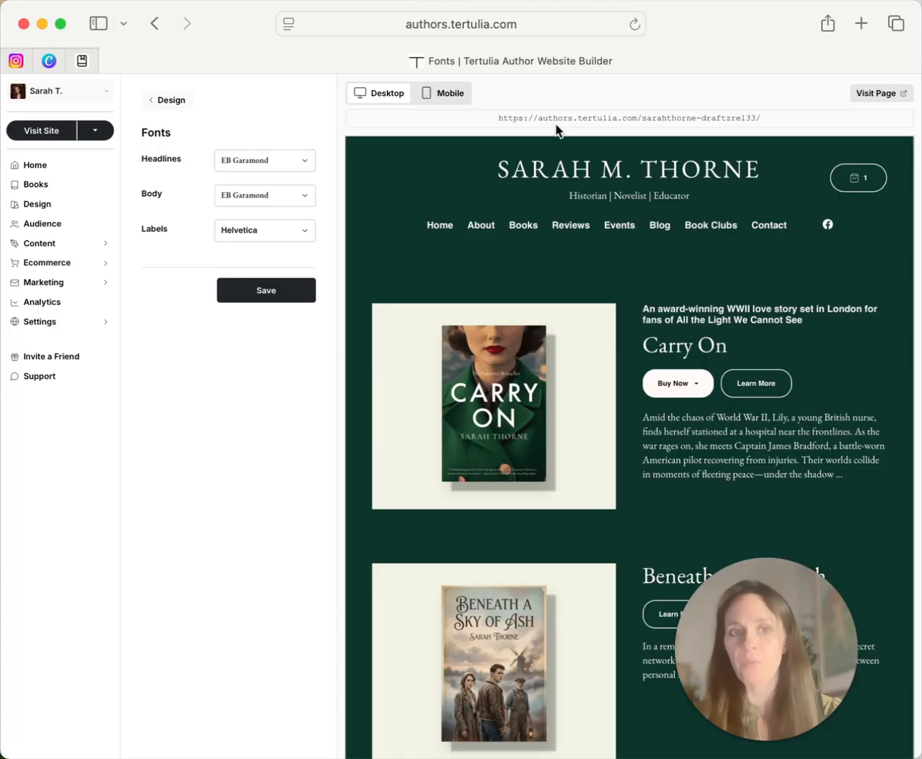
click(700, 39)
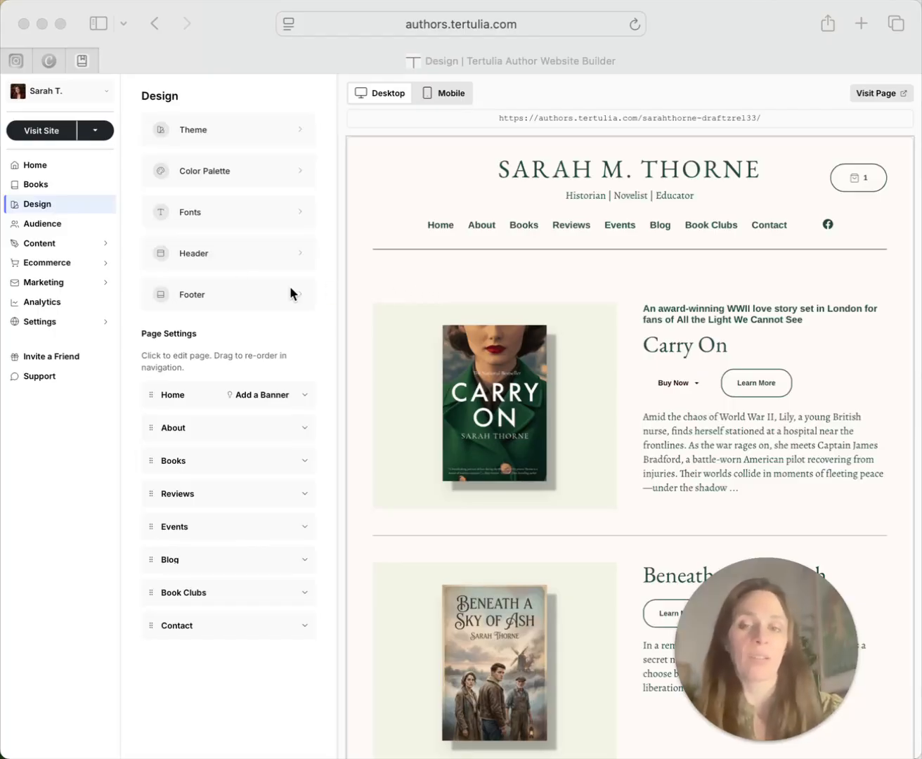
Step: Upload the author's typewriter logo as the header logo, save the header settings and return to the design overview
click(237, 259)
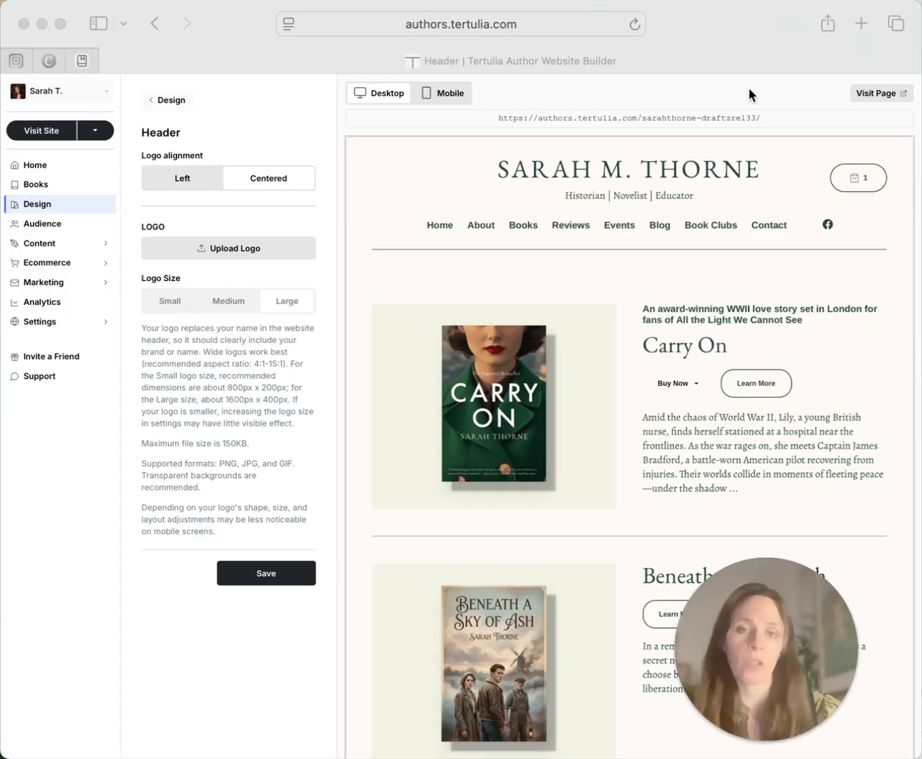
click(275, 243)
double_click(310, 292)
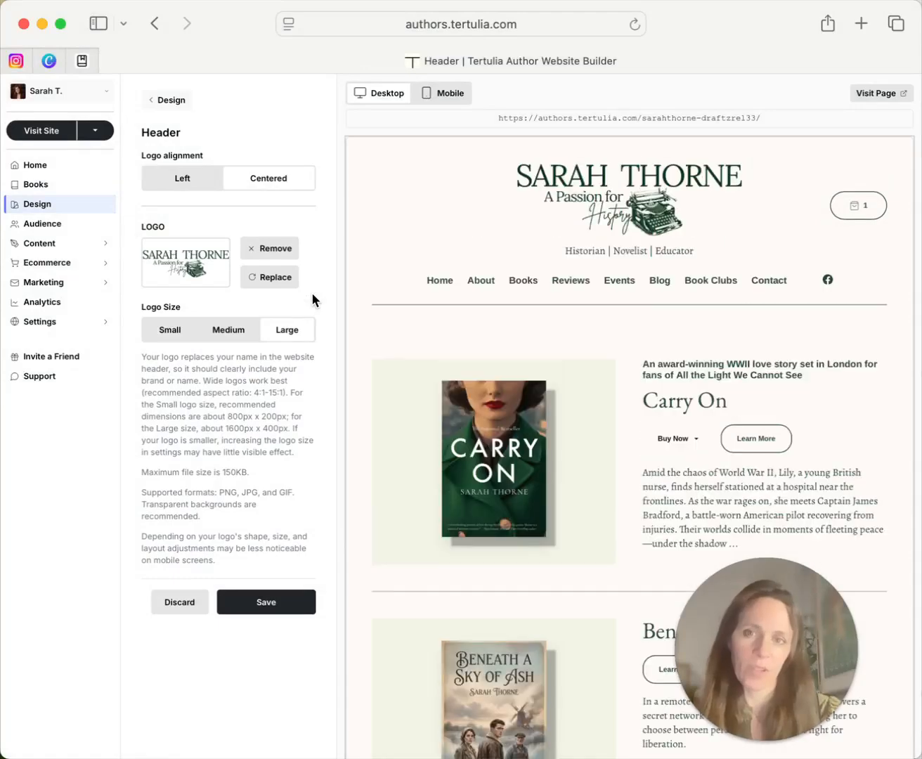
click(726, 14)
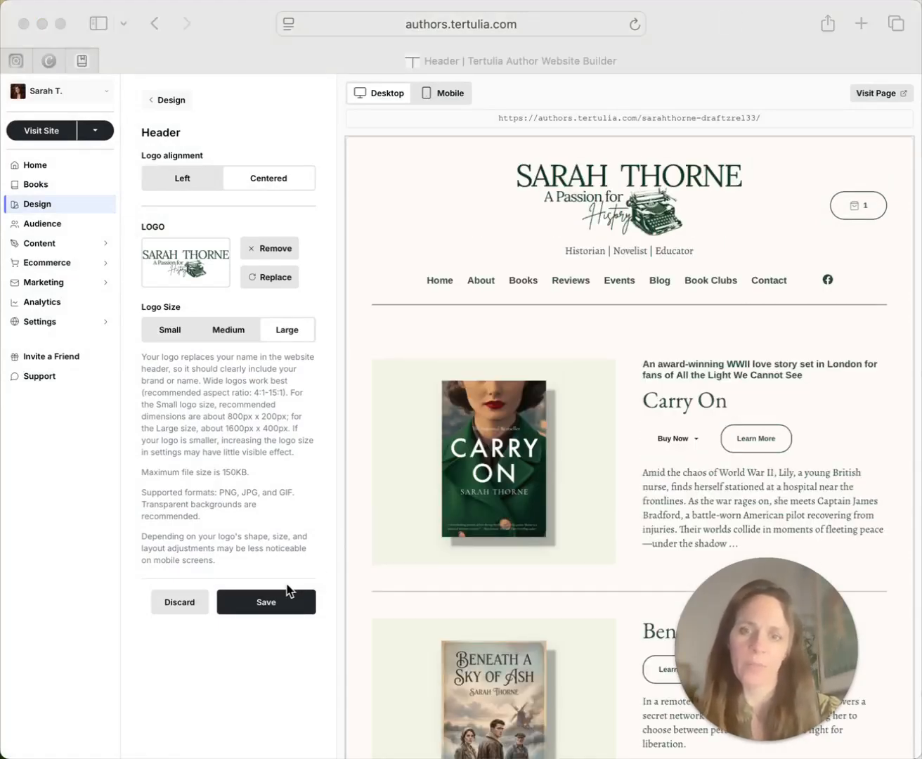
click(276, 610)
click(169, 100)
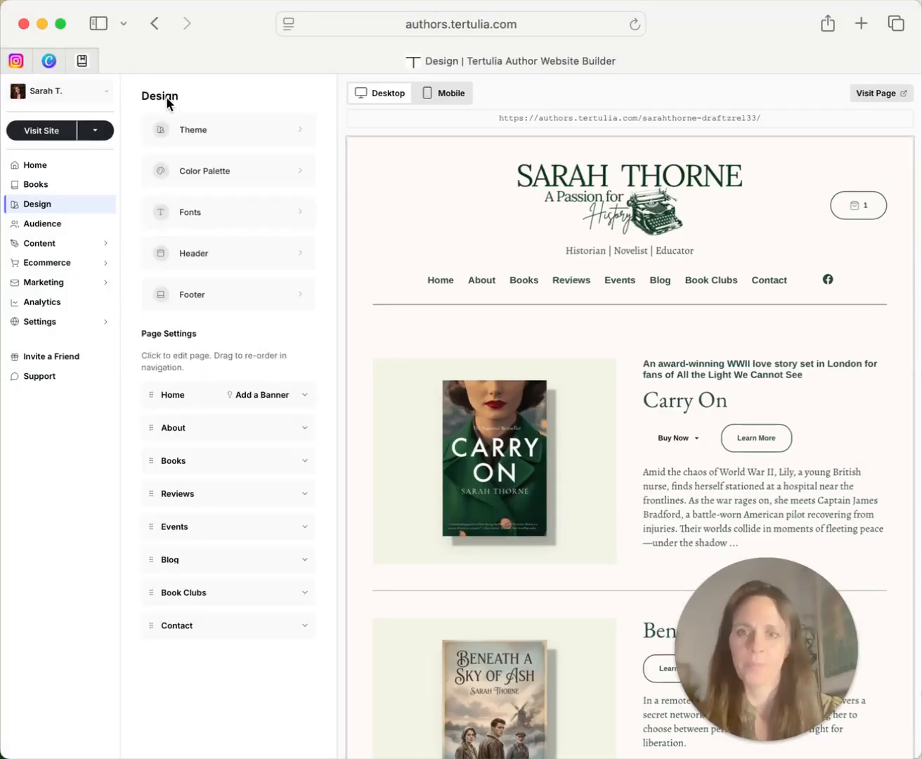
Step: Open the site's footer settings
click(239, 298)
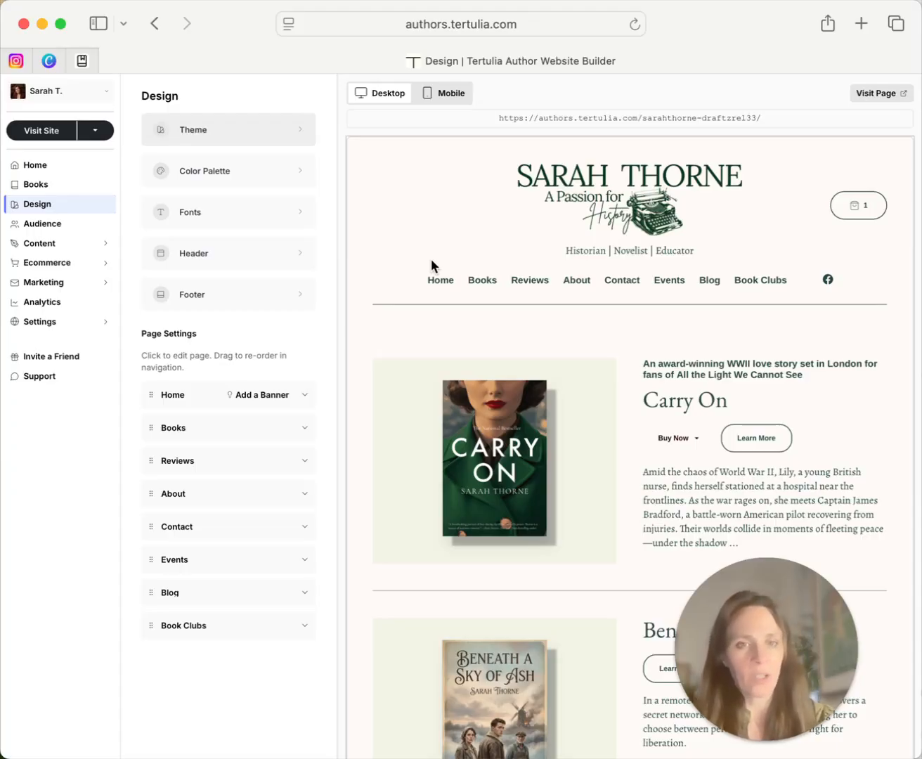
Step: Add a Books Banner to the Home page
click(201, 400)
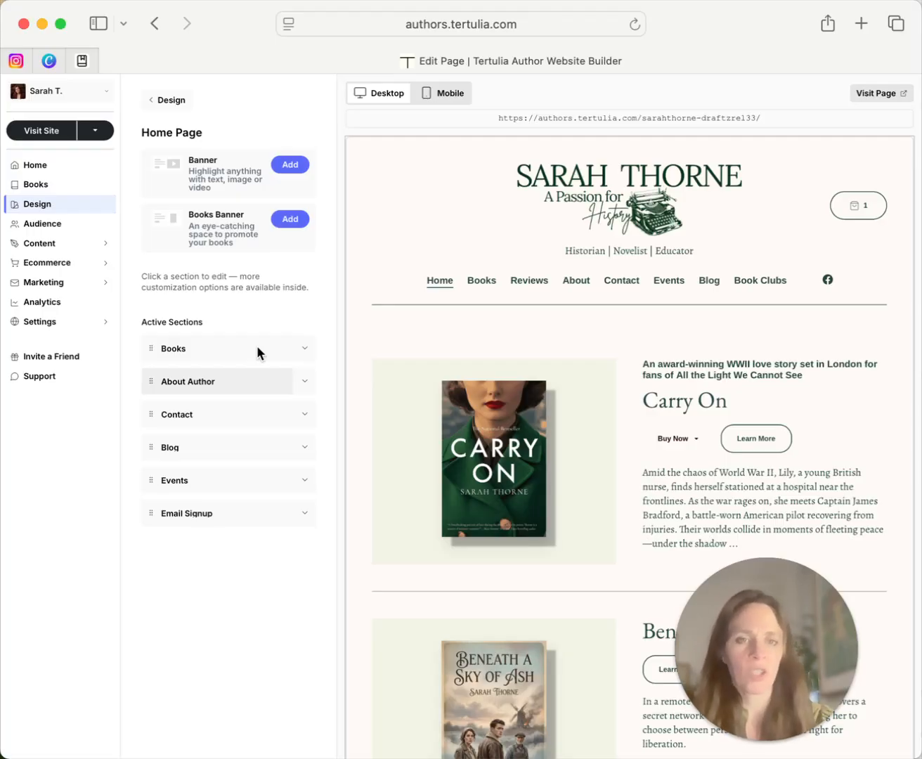
click(208, 225)
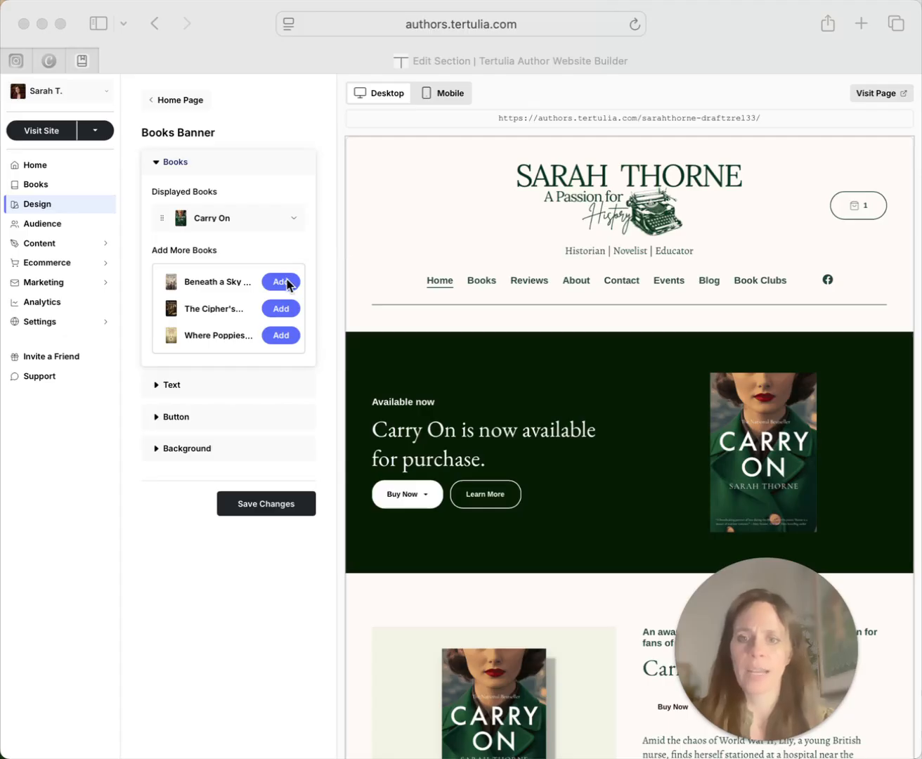
Step: Try adding The Cipher's Shadow and Where Poppies Bloom to the books banner, and remove both again
click(288, 312)
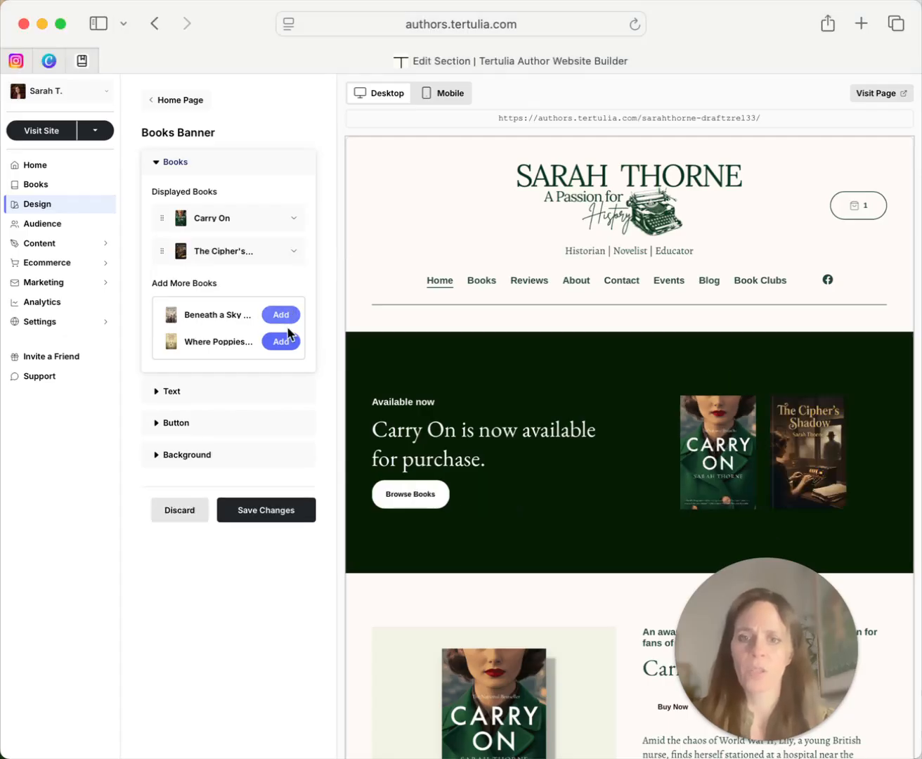
click(281, 340)
click(295, 251)
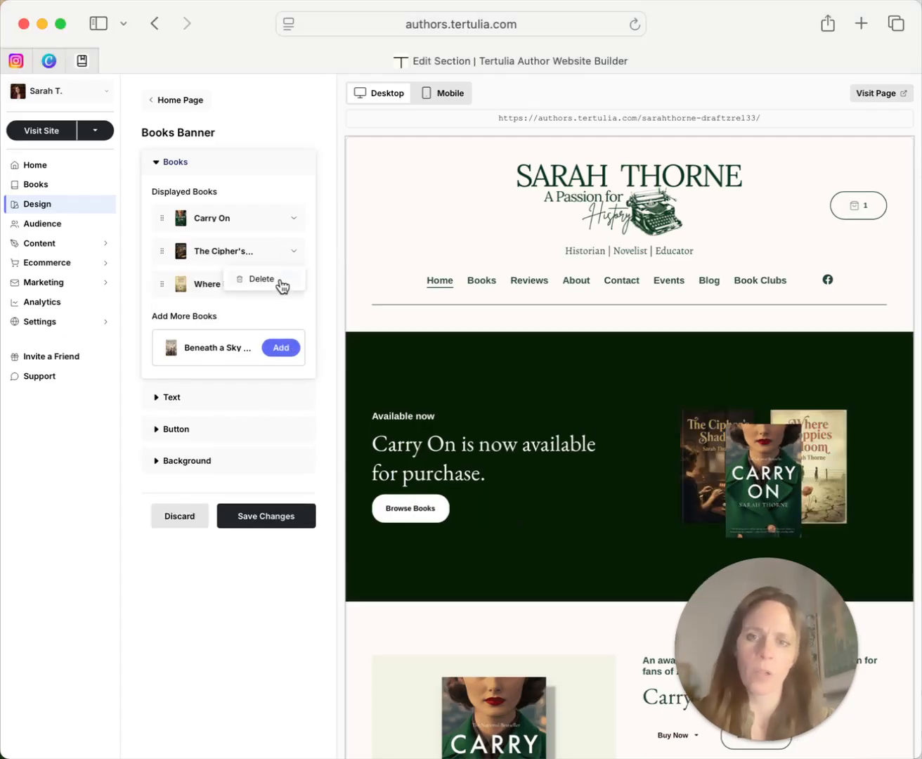
click(283, 281)
click(294, 253)
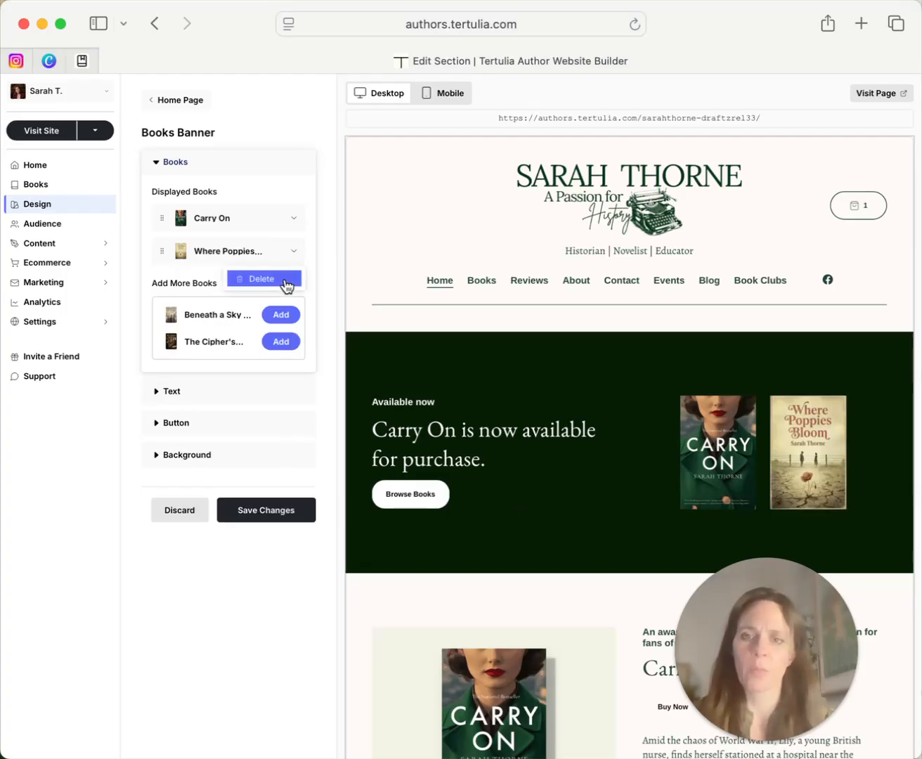
click(284, 280)
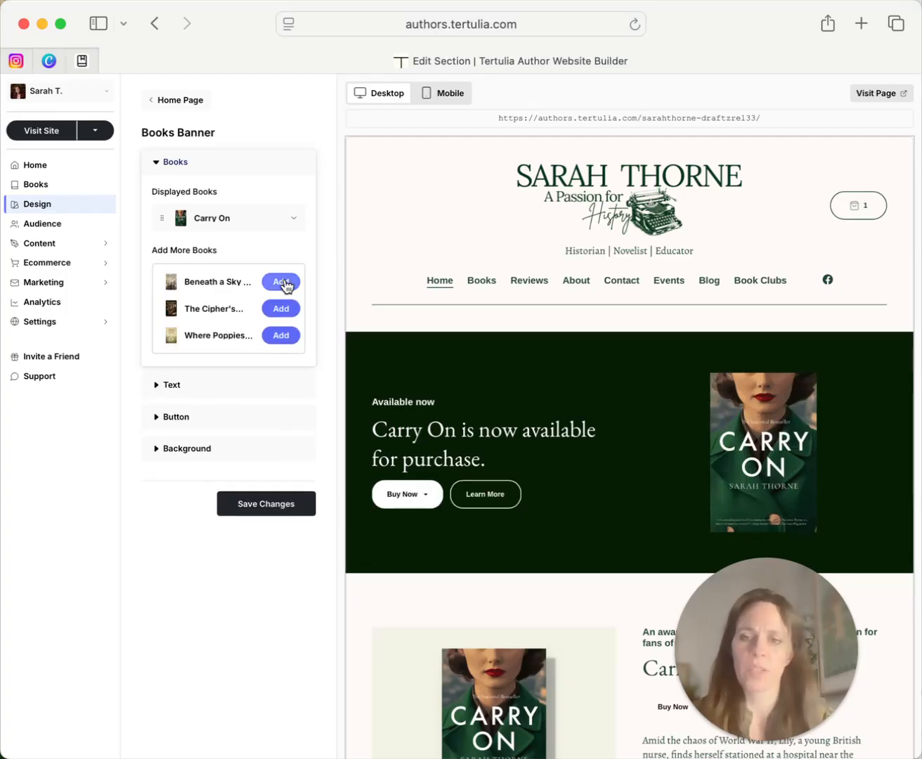
Step: Set the books banner's pre-headline to "NEW!" and save the change
click(201, 166)
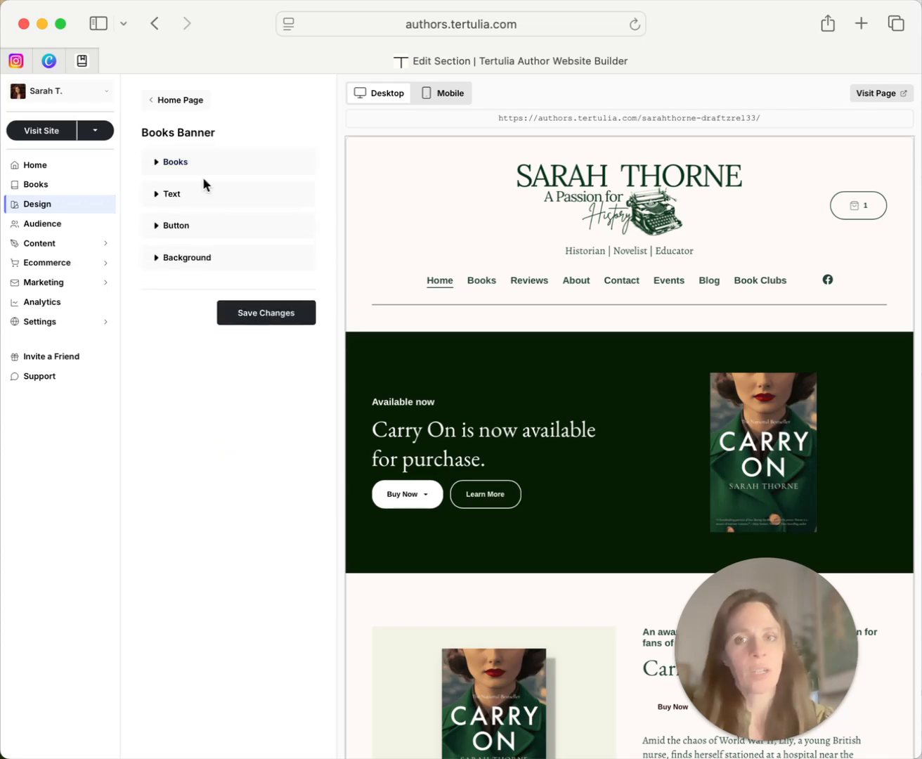
click(201, 205)
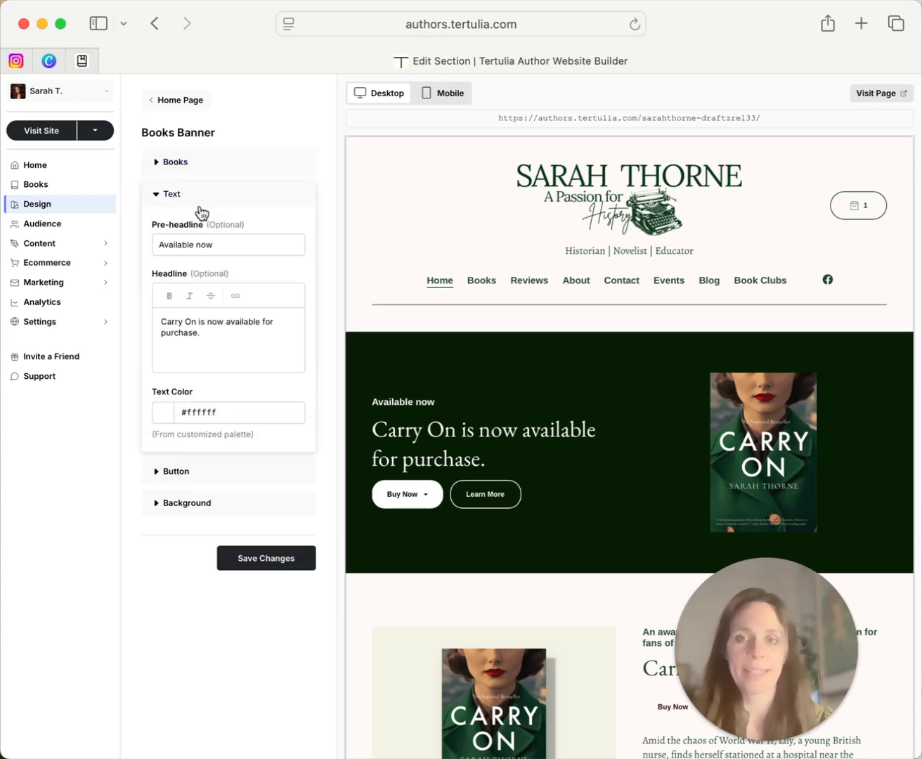
triple_click(181, 240)
text(NEW!)
key(Return)
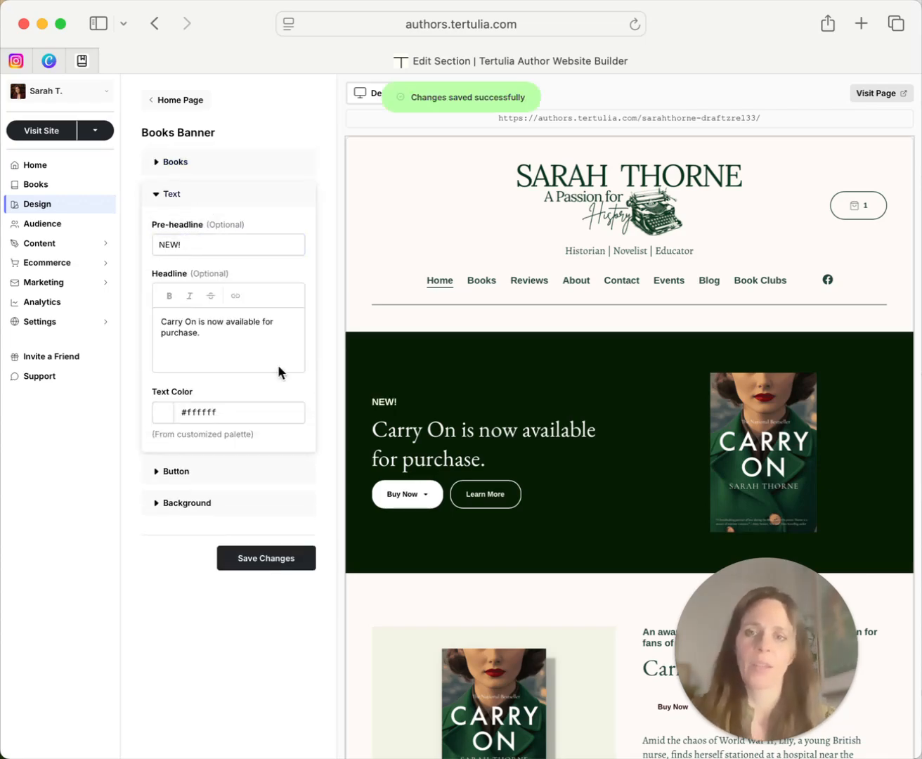
Step: Try a different design-palette color and a custom shade of it as the books banner's background
click(203, 475)
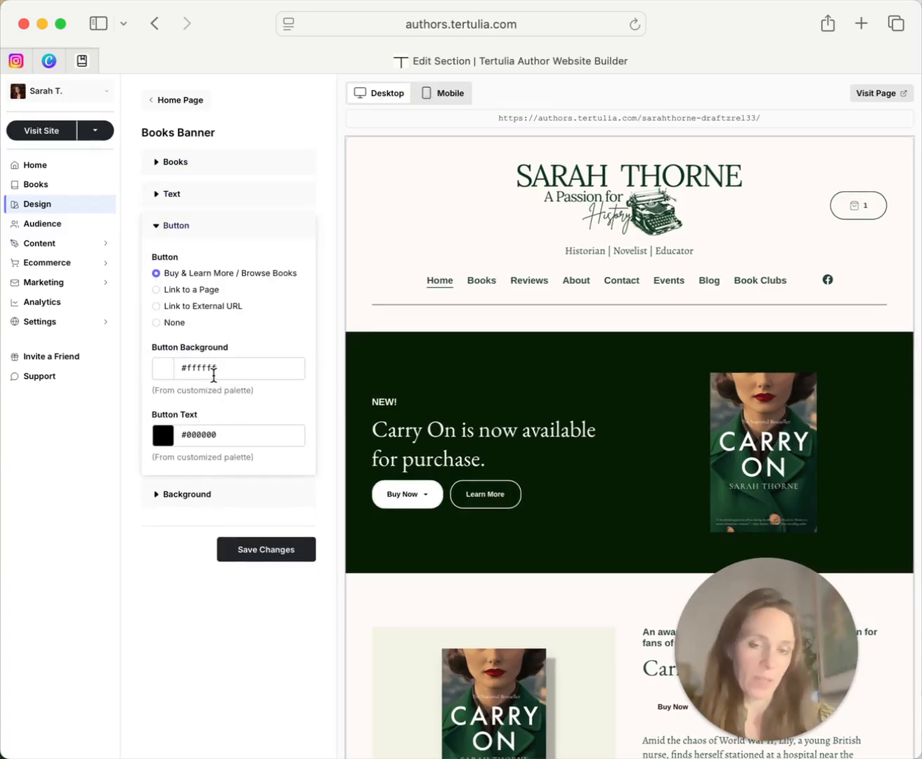
click(237, 500)
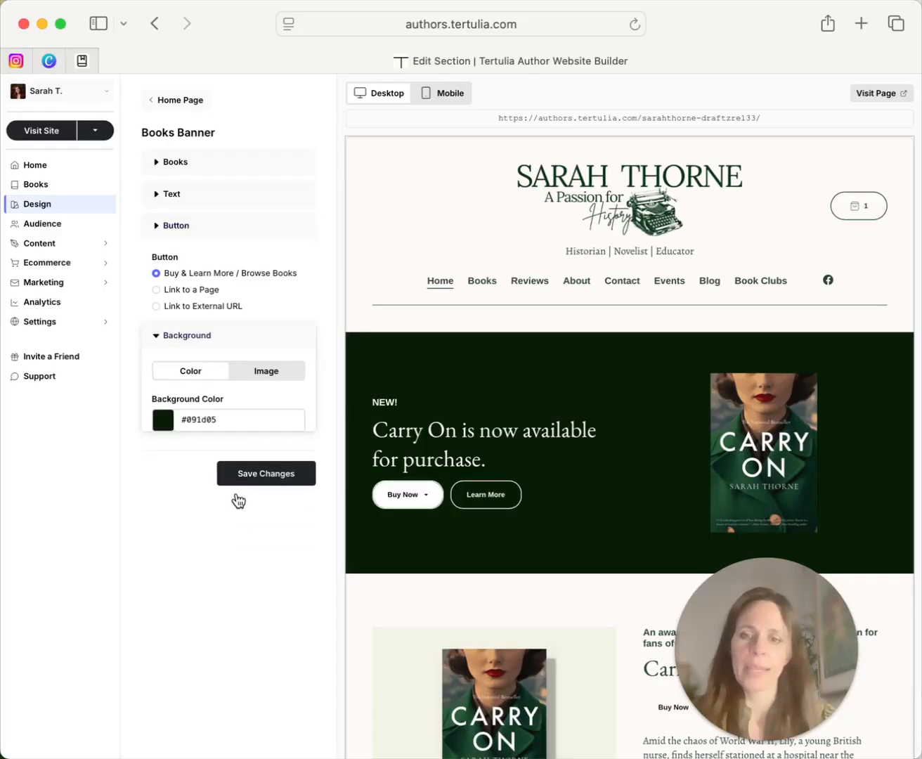
click(163, 342)
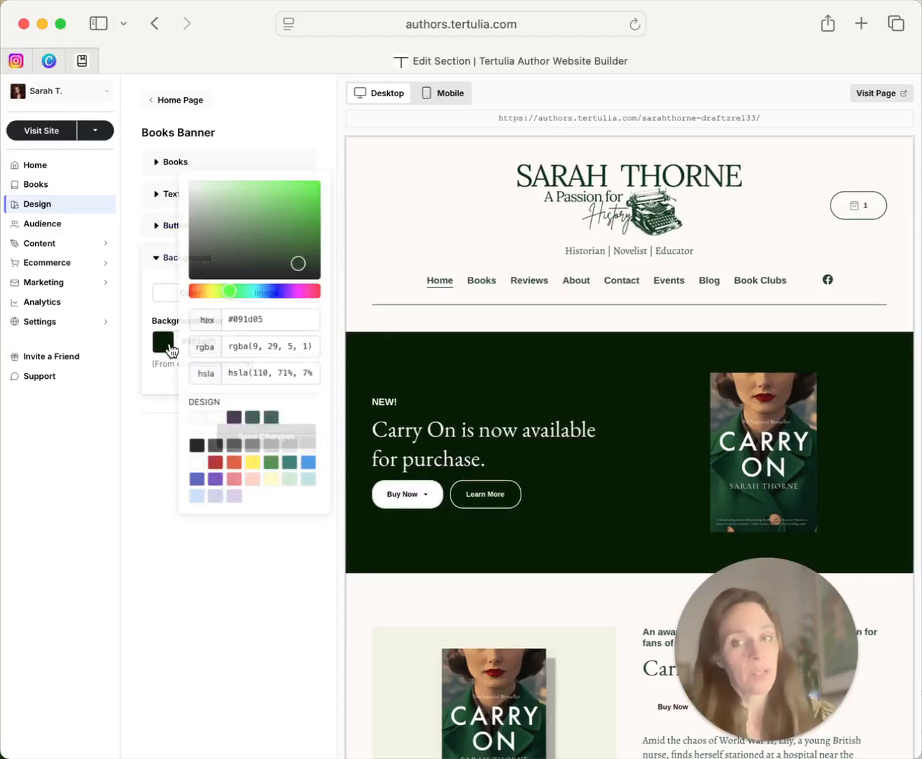
click(252, 418)
drag(288, 245, 276, 259)
click(260, 298)
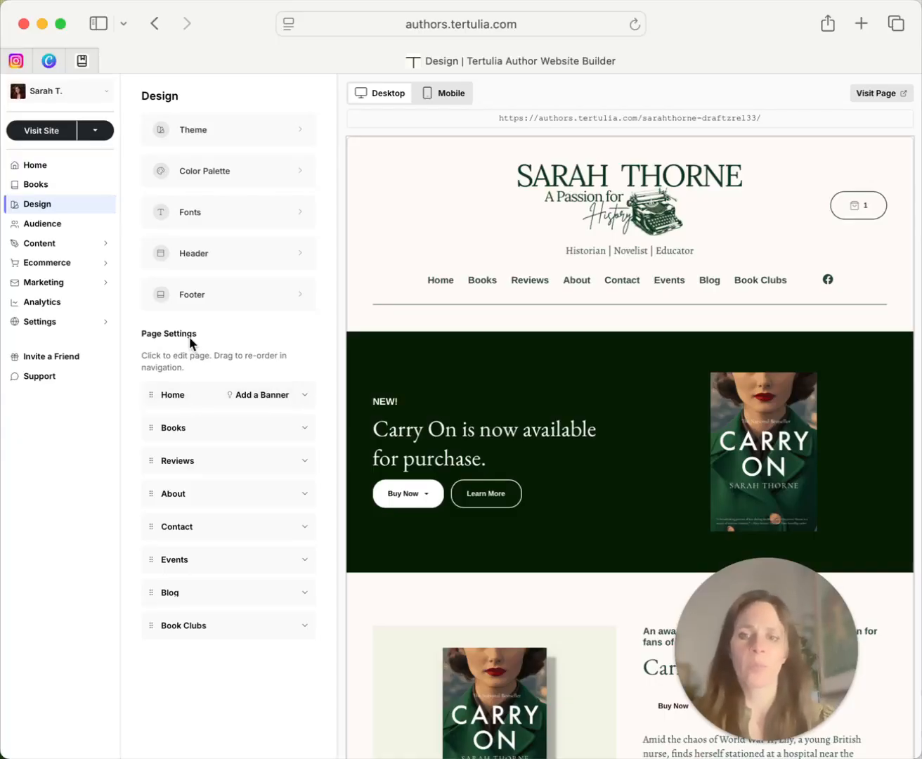
Step: Deactivate the About Author and Contact sections on the Home page and move Email Signup directly below Books
click(211, 396)
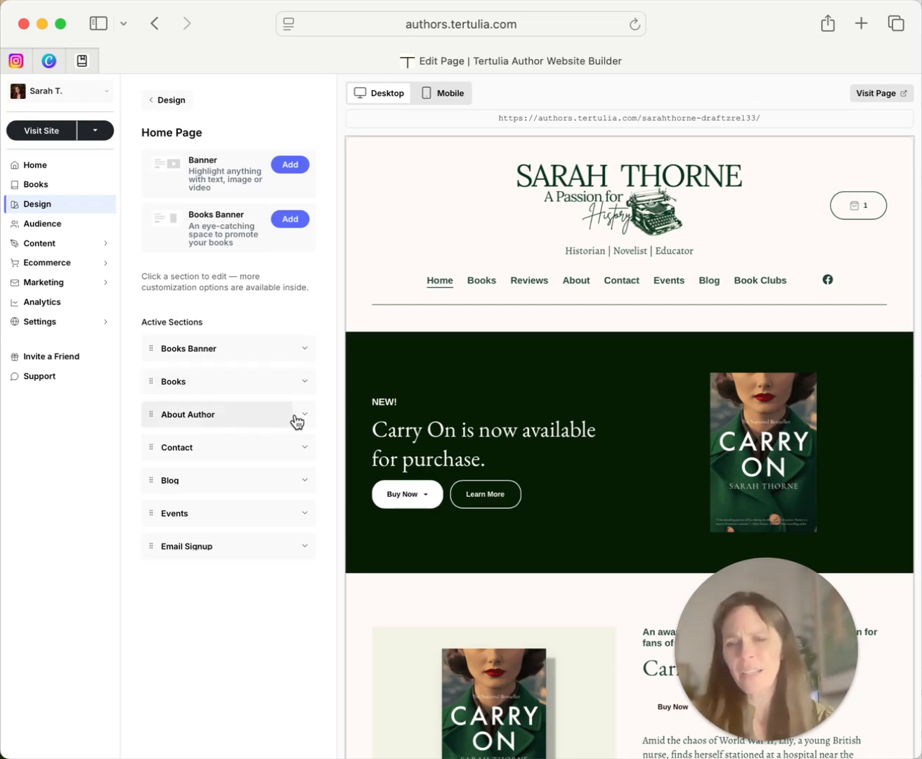
scroll(432, 414, down, 15)
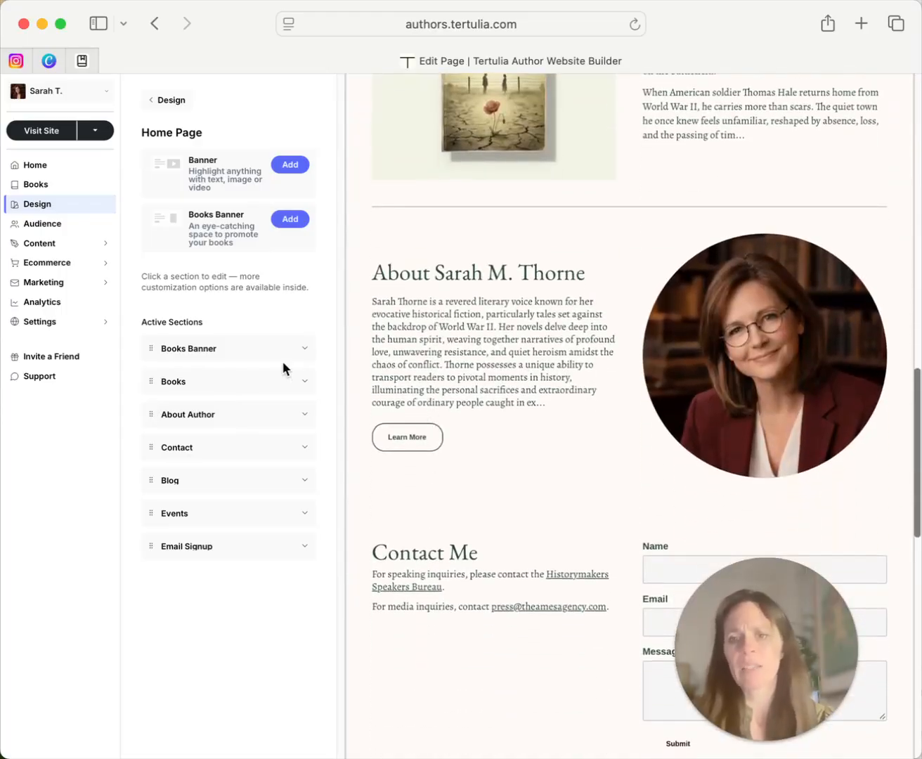
click(300, 414)
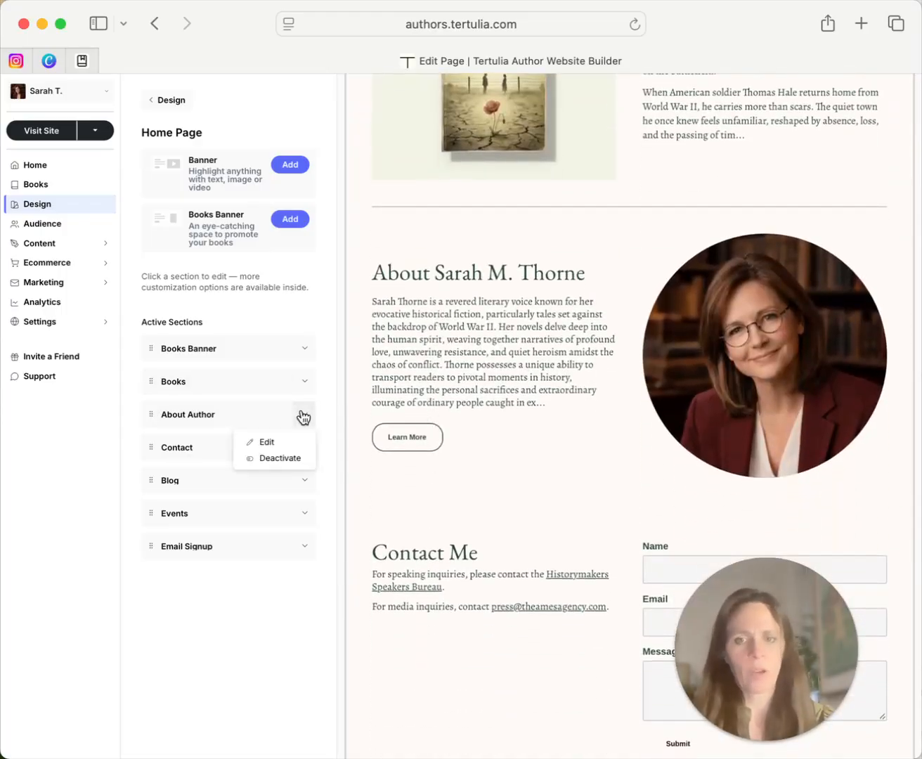
click(292, 460)
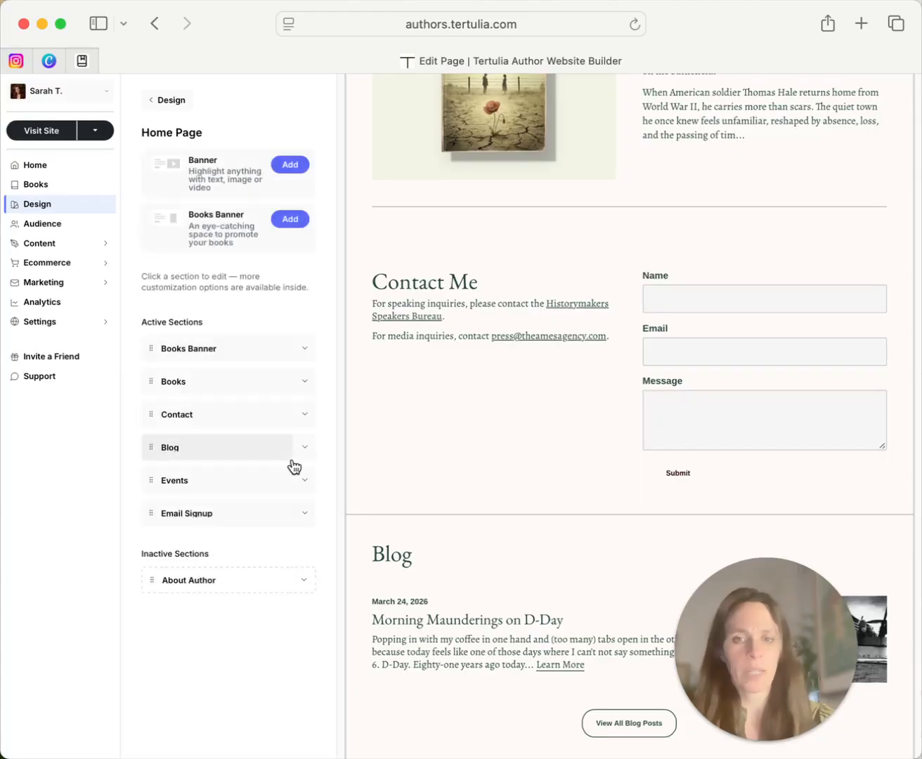
click(303, 417)
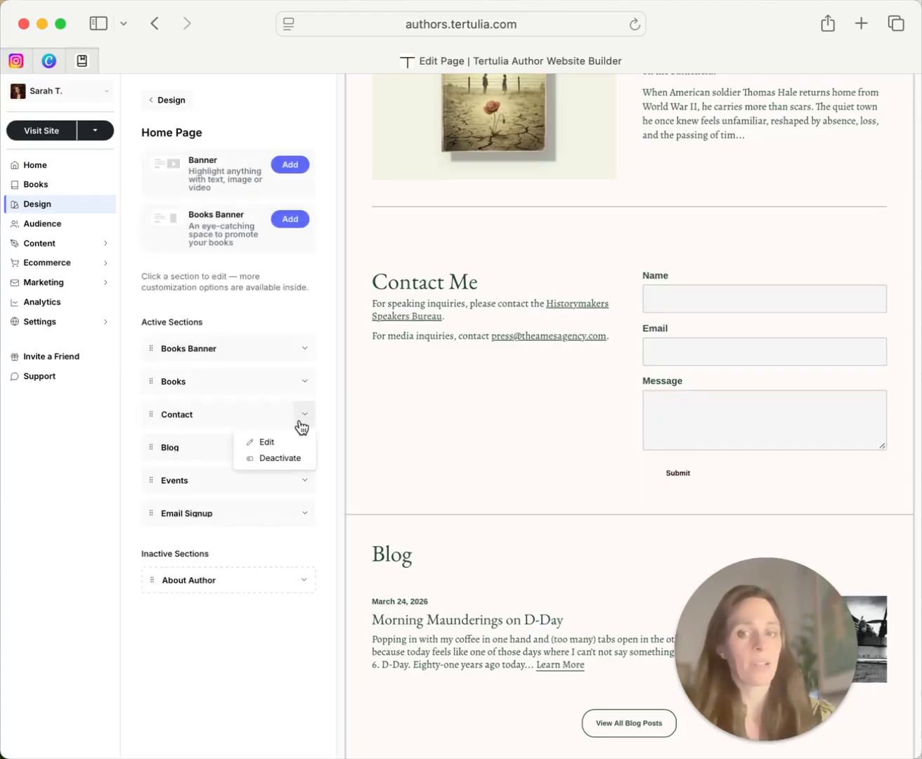
click(283, 459)
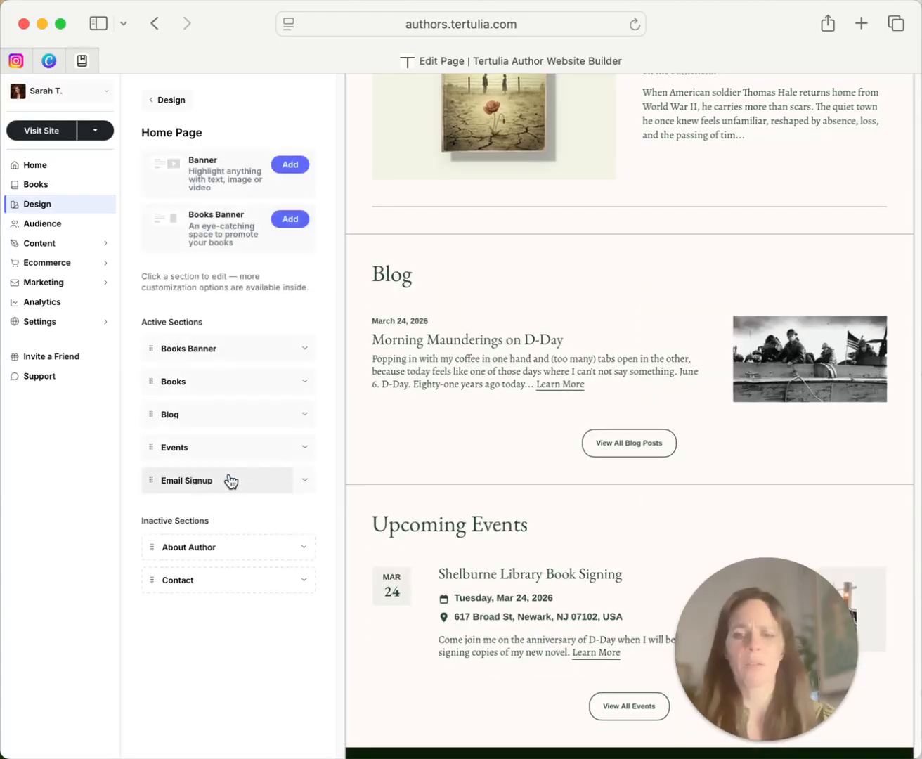
drag(232, 482, 246, 405)
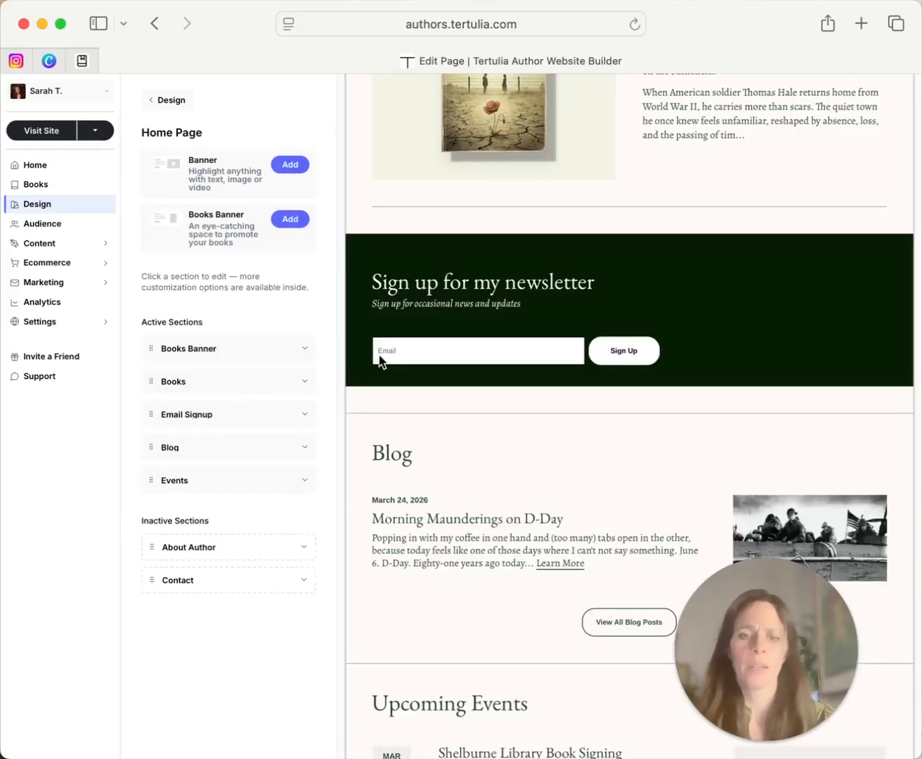
Step: Set the Home page's Books section to the Grid layout and save it with The Cipher's Shadow in place of Carry On
click(226, 384)
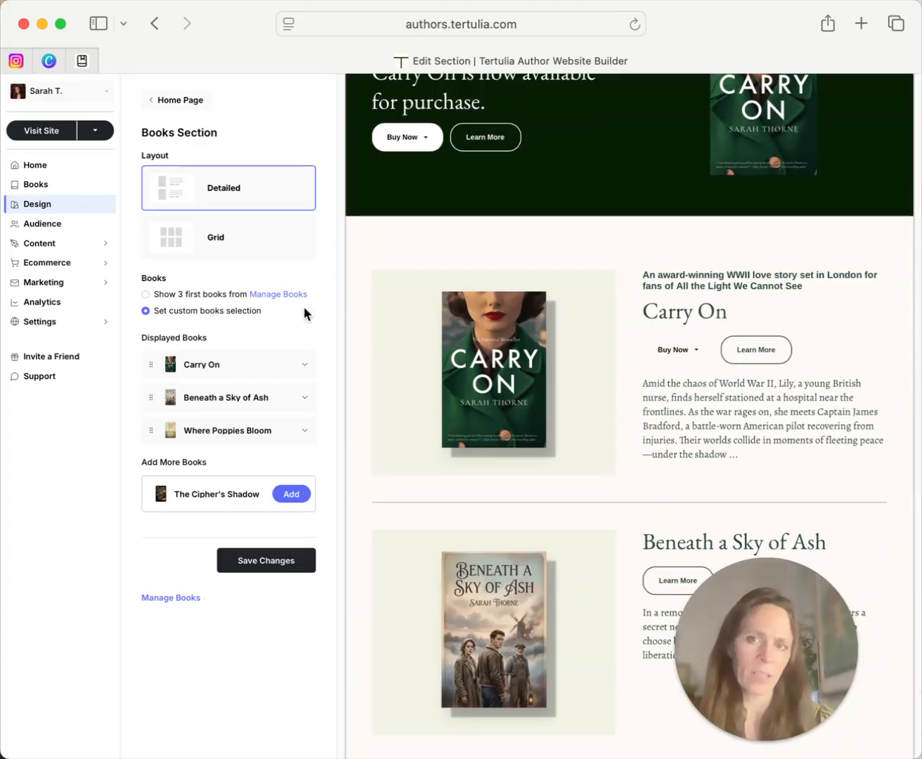
click(265, 236)
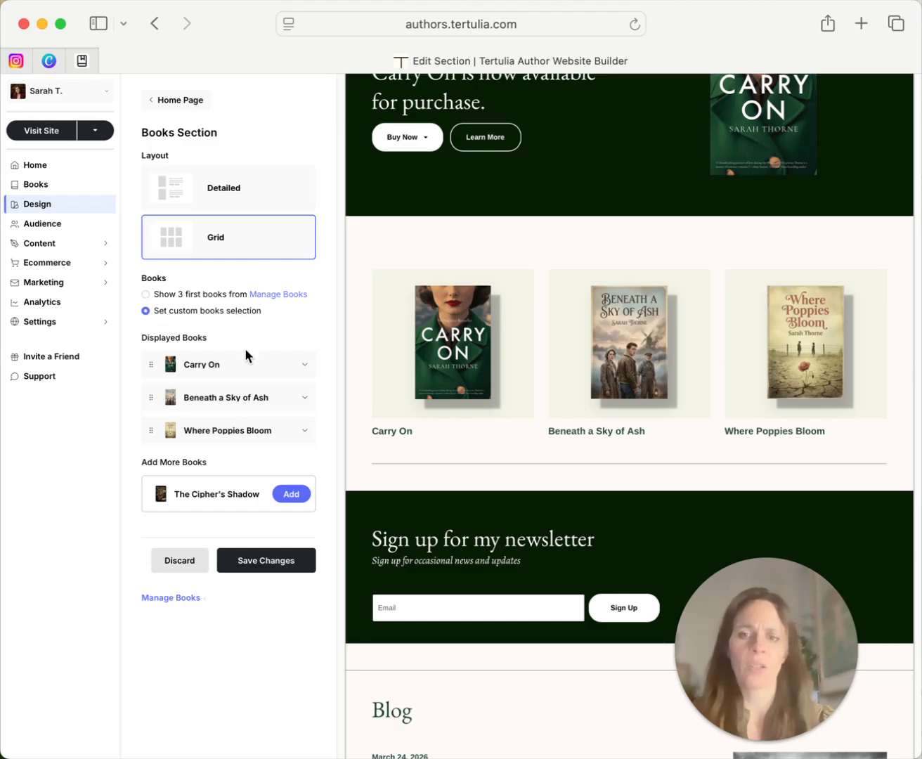
click(293, 494)
click(303, 364)
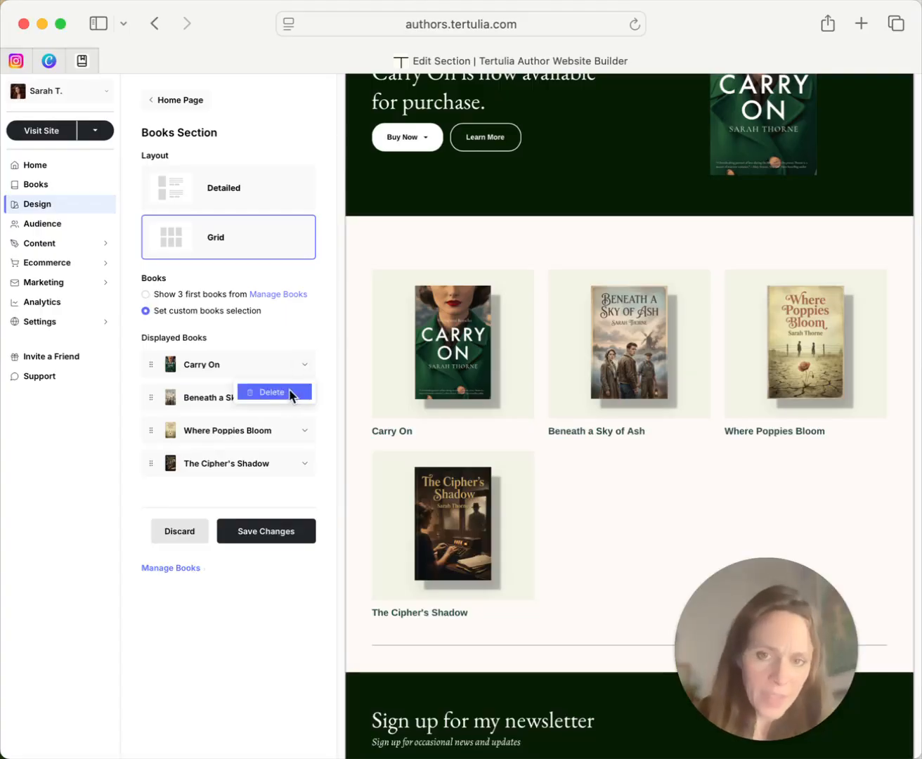
click(289, 395)
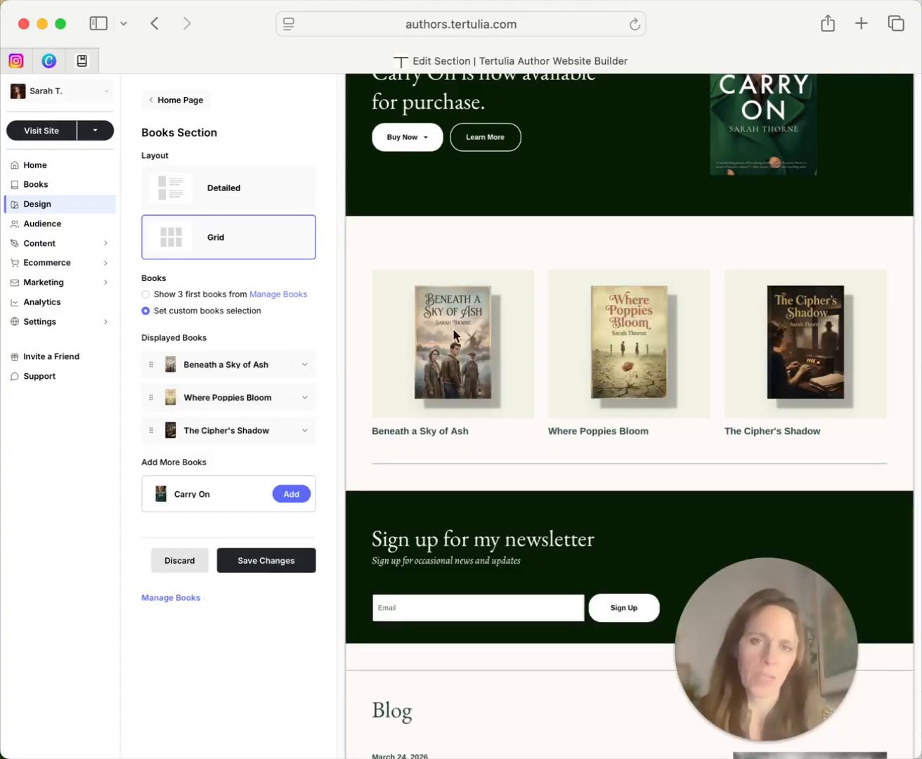
scroll(468, 309, up, 3)
scroll(467, 328, up, 2)
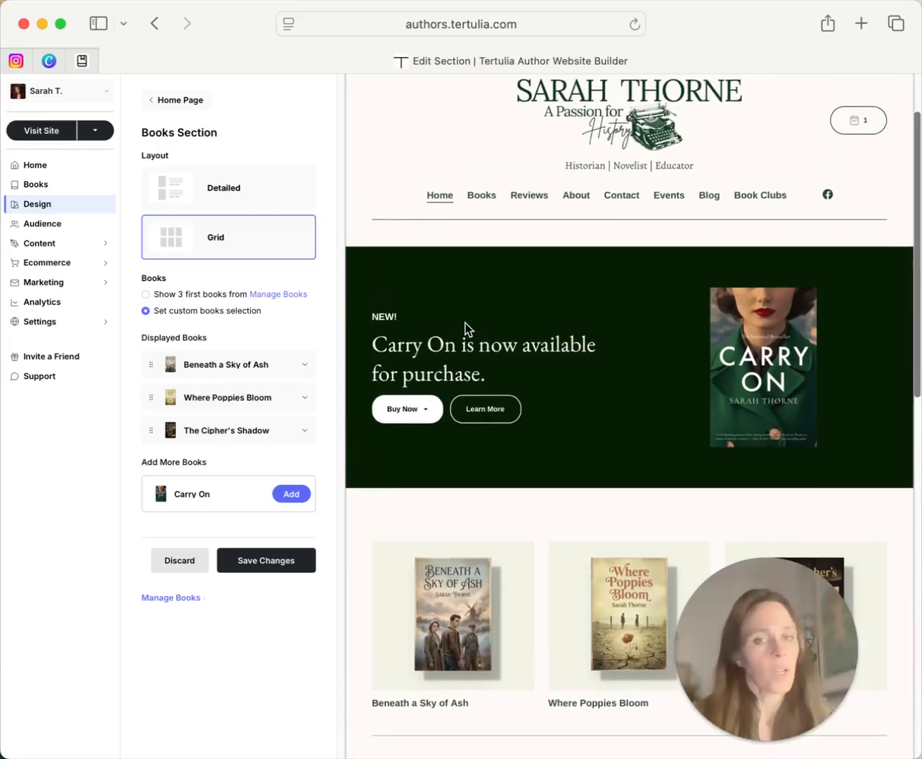
scroll(465, 327, down, 3)
scroll(464, 327, up, 3)
click(265, 560)
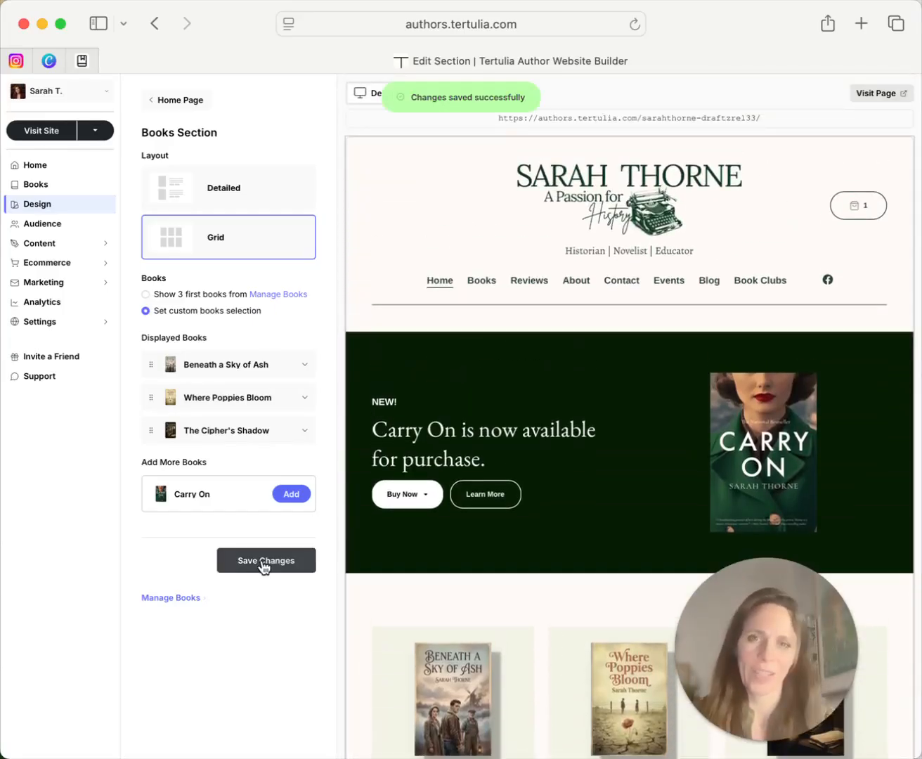
Step: Try the Small, Circle Large and Circle Small layouts on the About page and include the Email Signup section
click(197, 102)
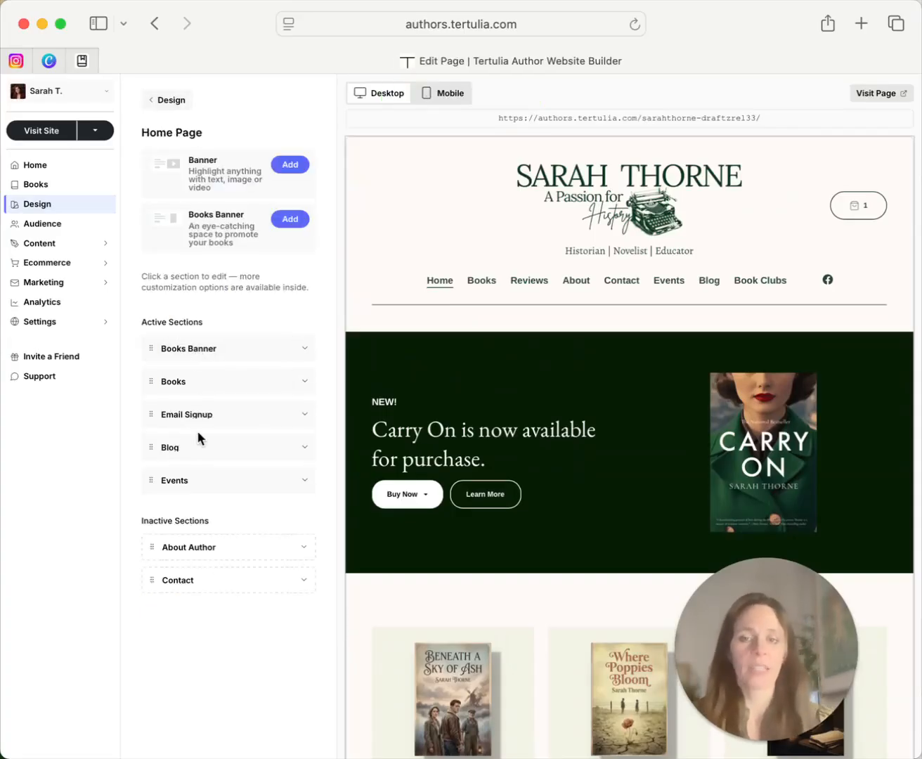
click(168, 100)
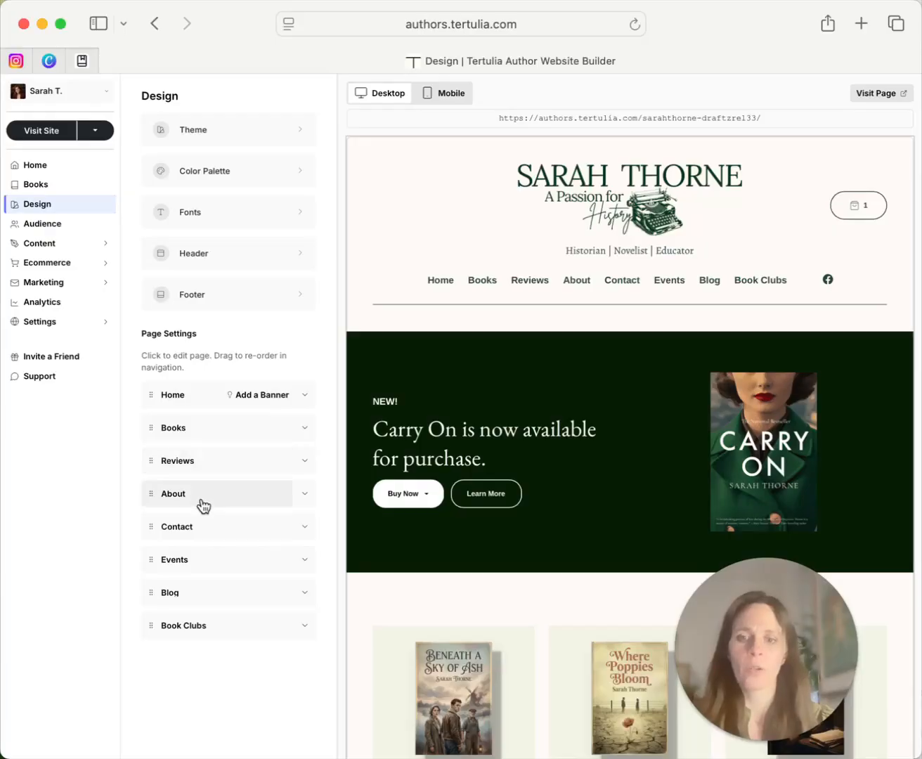
click(208, 499)
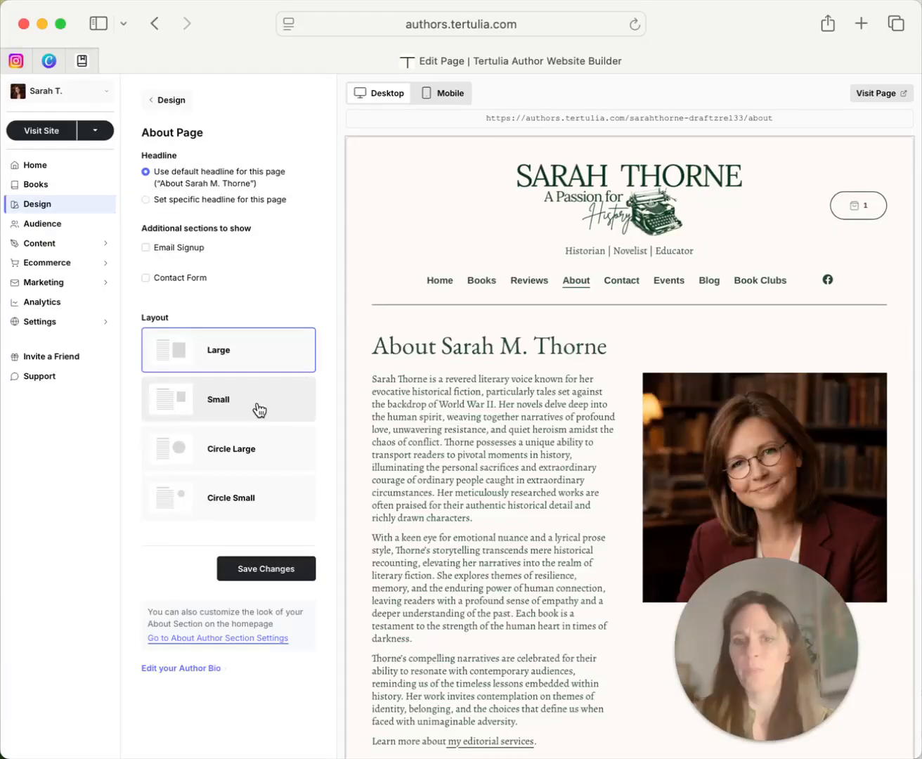
click(250, 418)
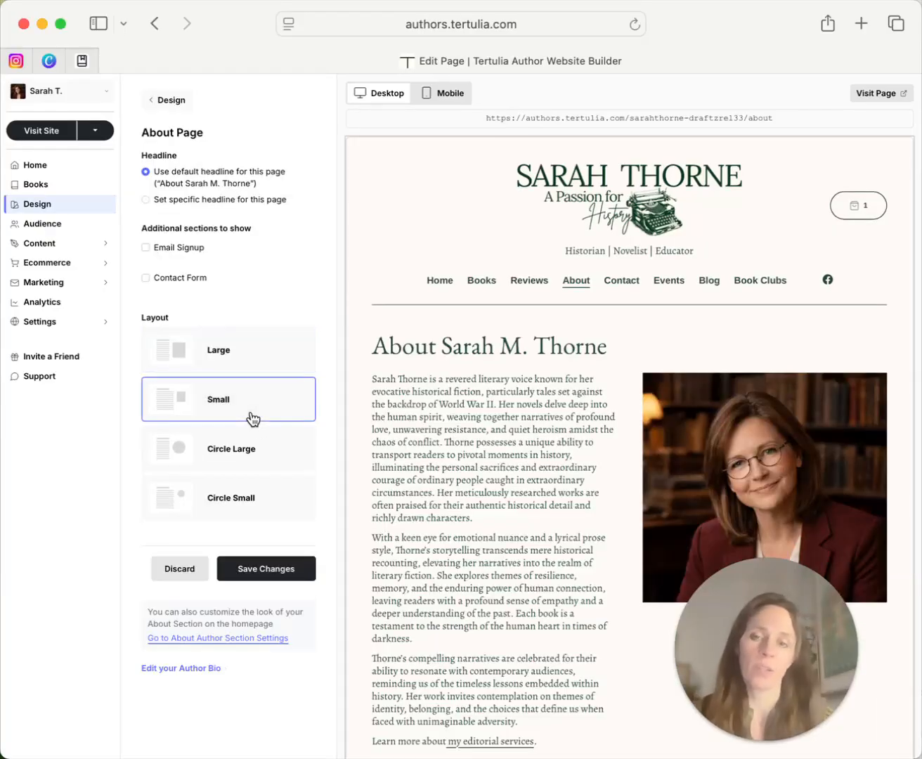
click(242, 464)
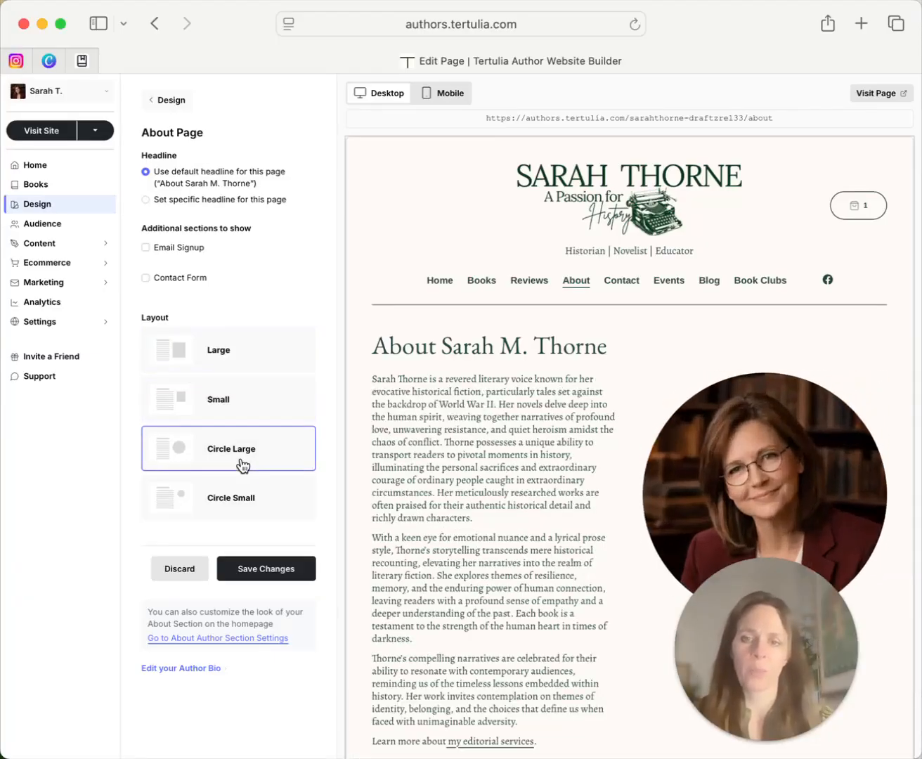
click(251, 498)
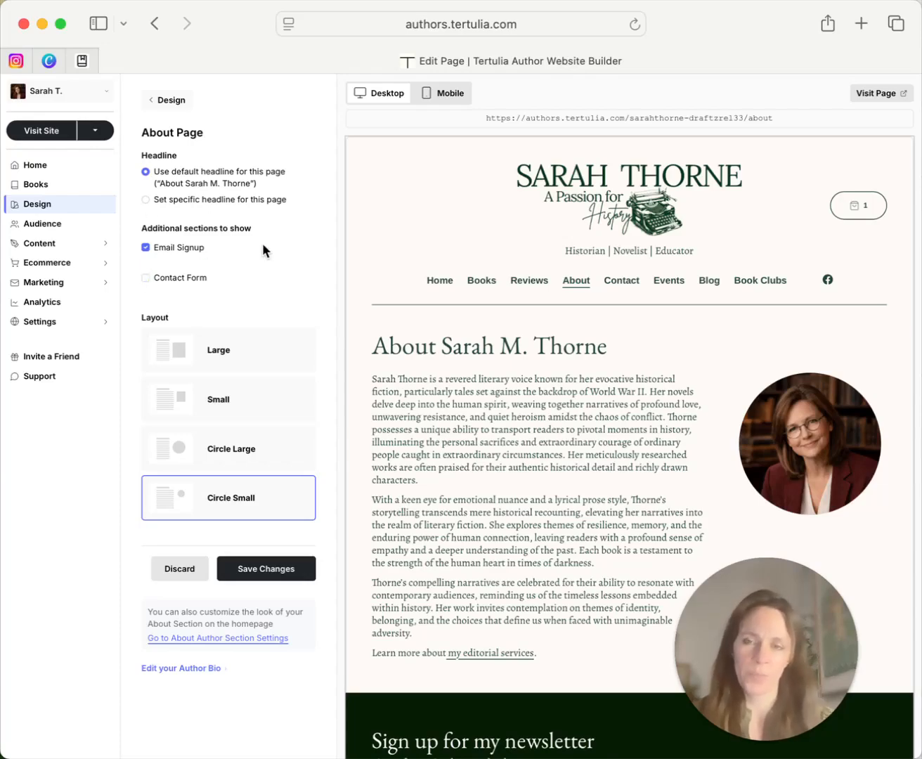
Step: Try a specific headline instead of the default on the About page and leave the page without saving
click(146, 199)
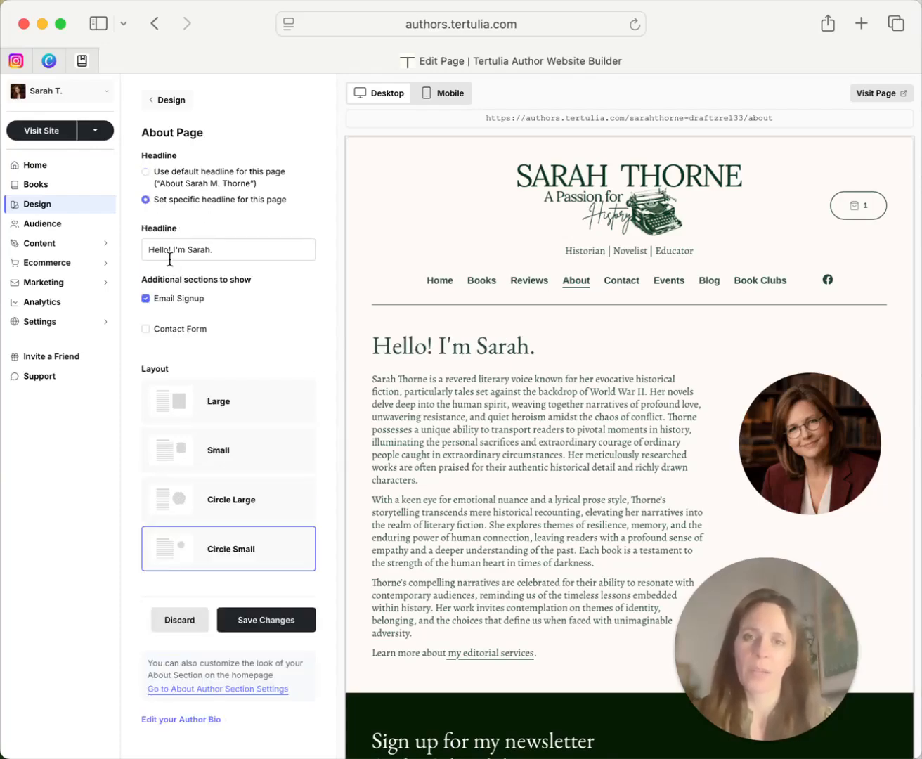
drag(230, 246, 130, 248)
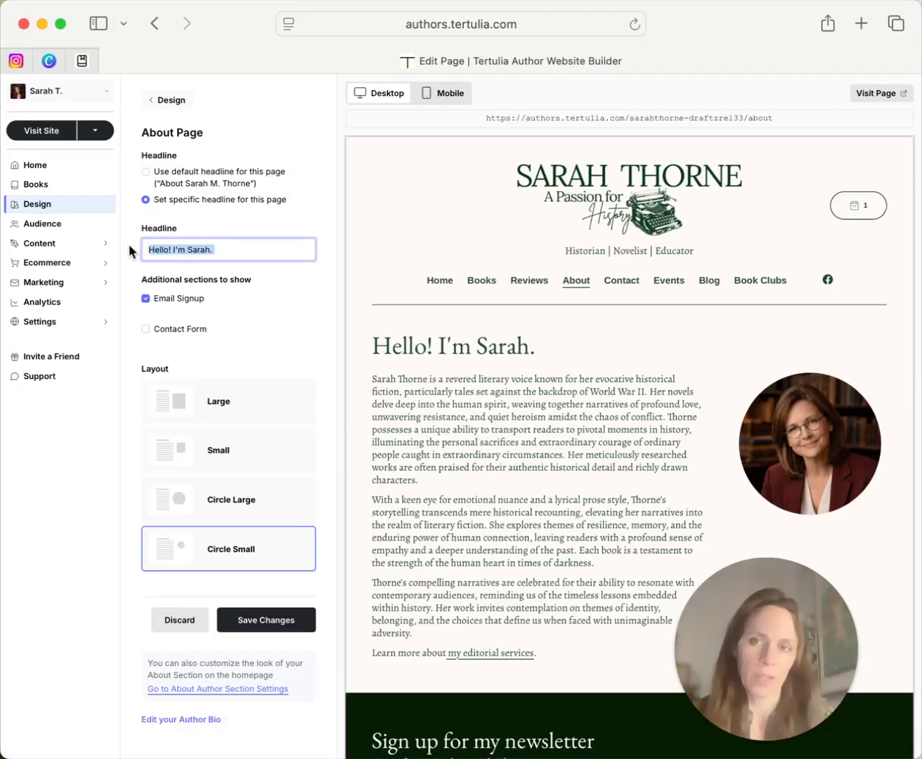
click(178, 245)
click(167, 101)
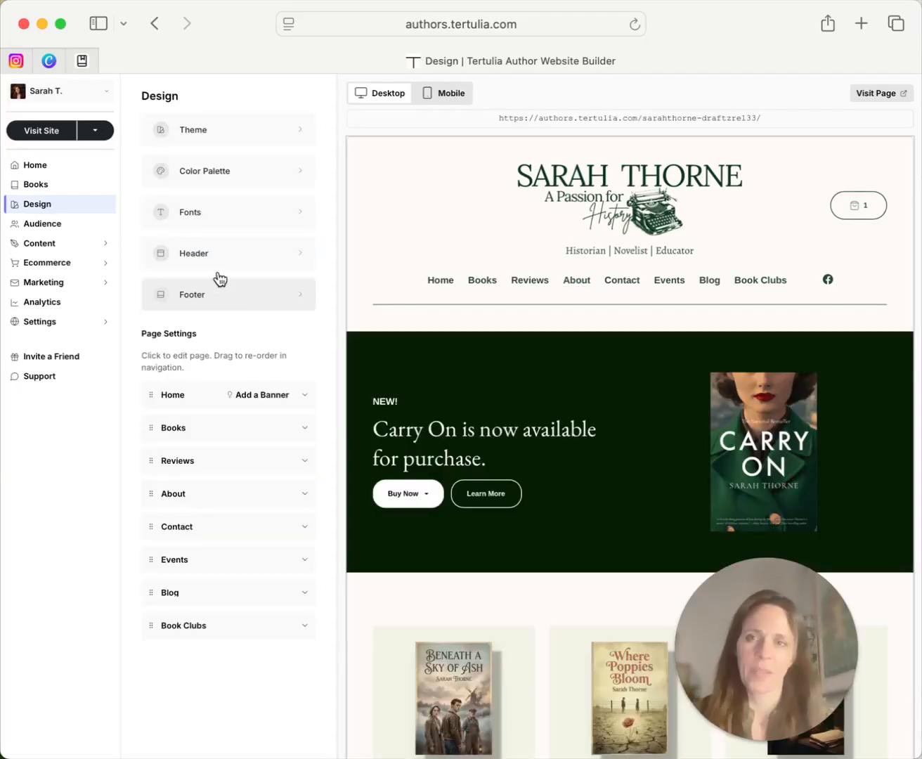
Step: Look through the Books page preview and switch the page to the Grid layout
click(231, 429)
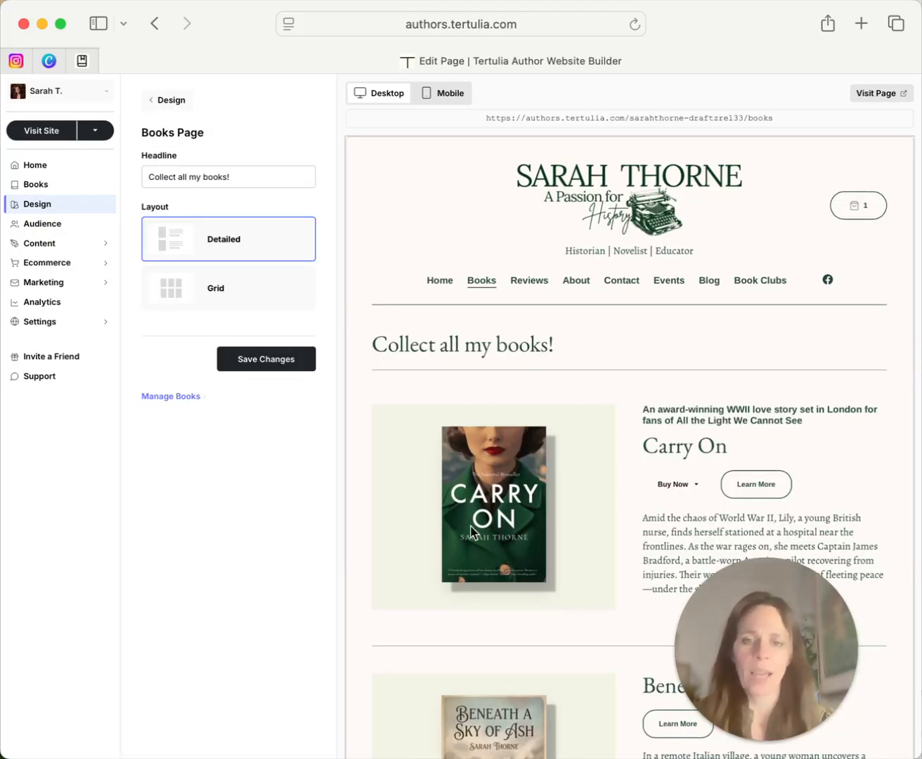
scroll(469, 533, down, 1)
scroll(470, 531, down, 10)
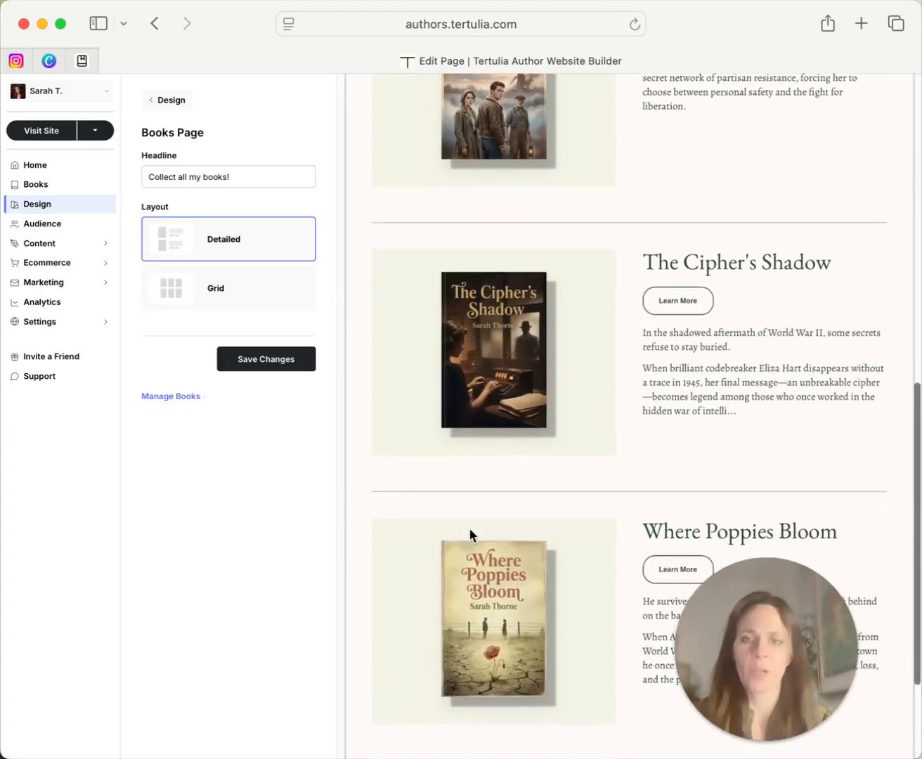
click(243, 299)
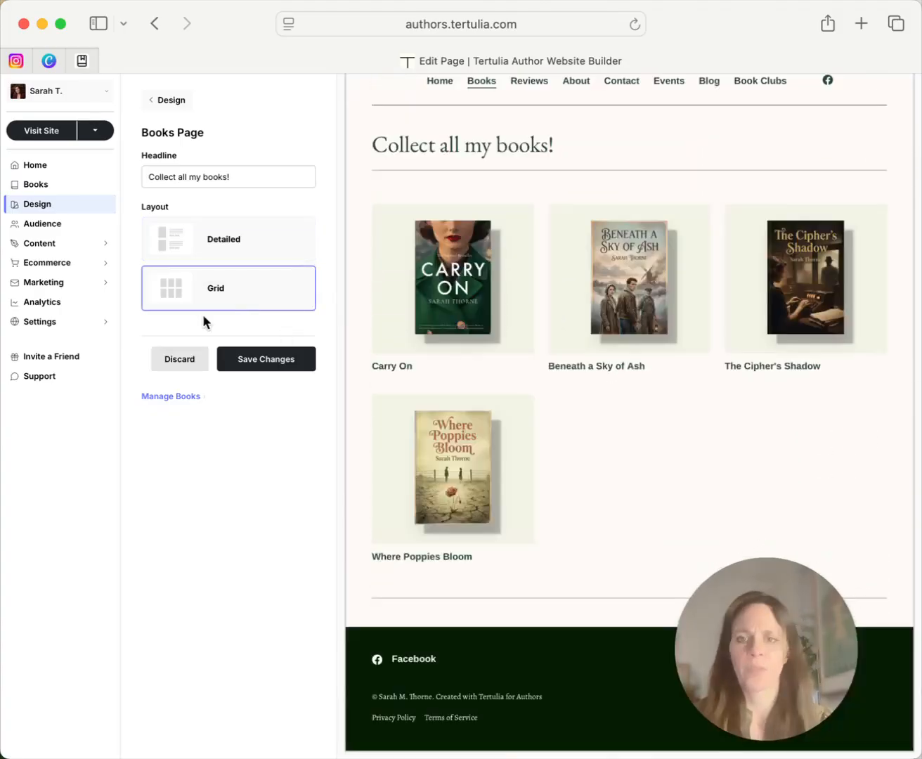